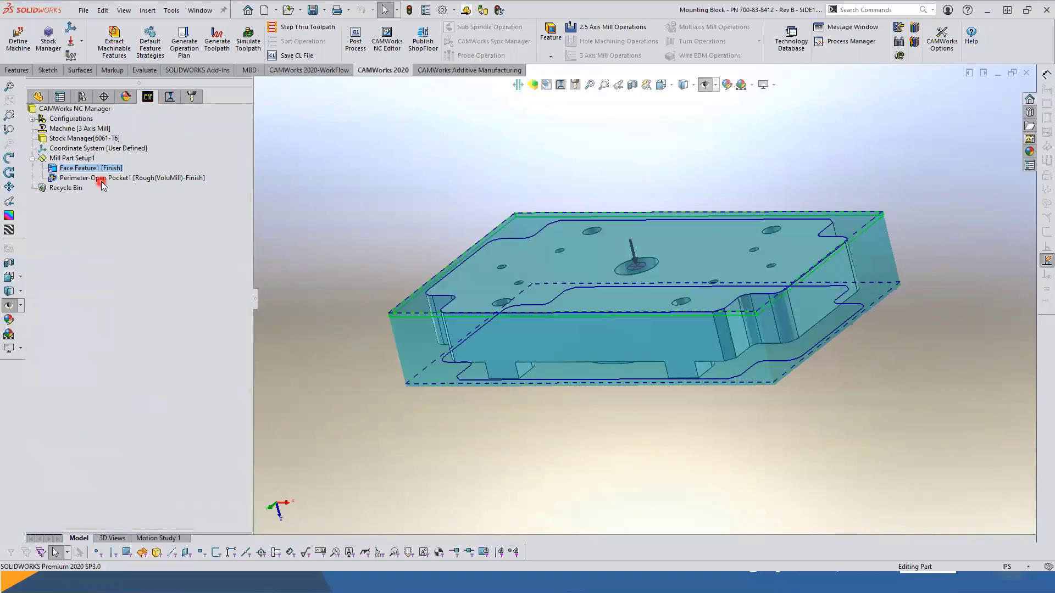
Preview the Face Mill1 and Rough Mill1 toolpaths on the SIDE1 part.
{"action": "left_click", "coordinate": [189, 177]}
{"action": "left_click", "coordinate": [169, 97]}
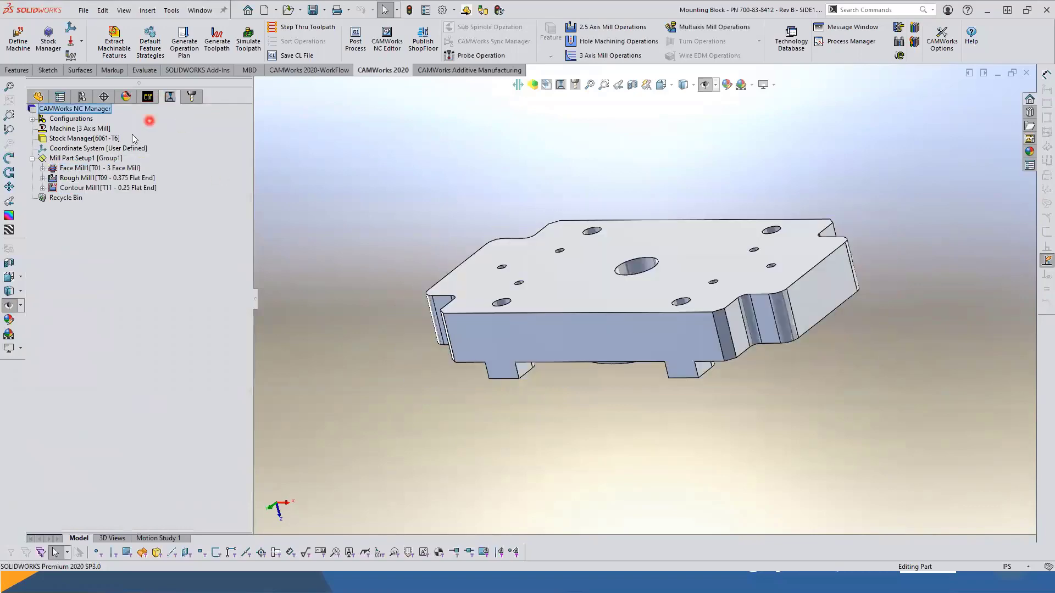
{"action": "left_click", "coordinate": [96, 168]}
{"action": "left_click", "coordinate": [94, 178]}
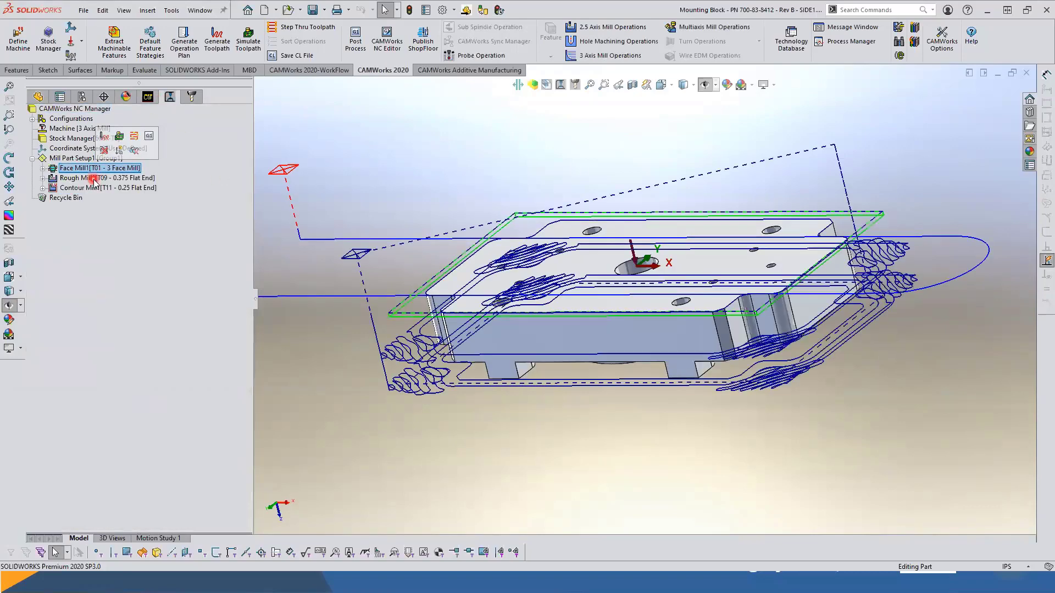
Inspect the Contour Mill1 toolpath from a lower angle, then close SIDE1.
{"action": "middle_click_drag", "start_coordinate": [400, 171], "coordinate": [413, 313]}
{"action": "left_click", "coordinate": [101, 190]}
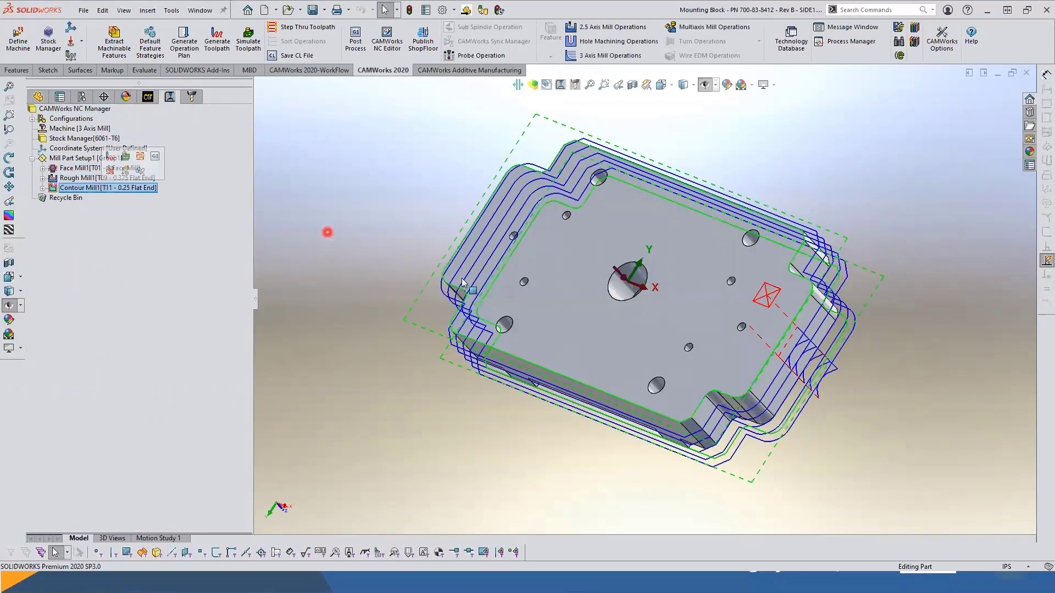
{"action": "middle_click_drag", "start_coordinate": [406, 269], "coordinate": [758, 251]}
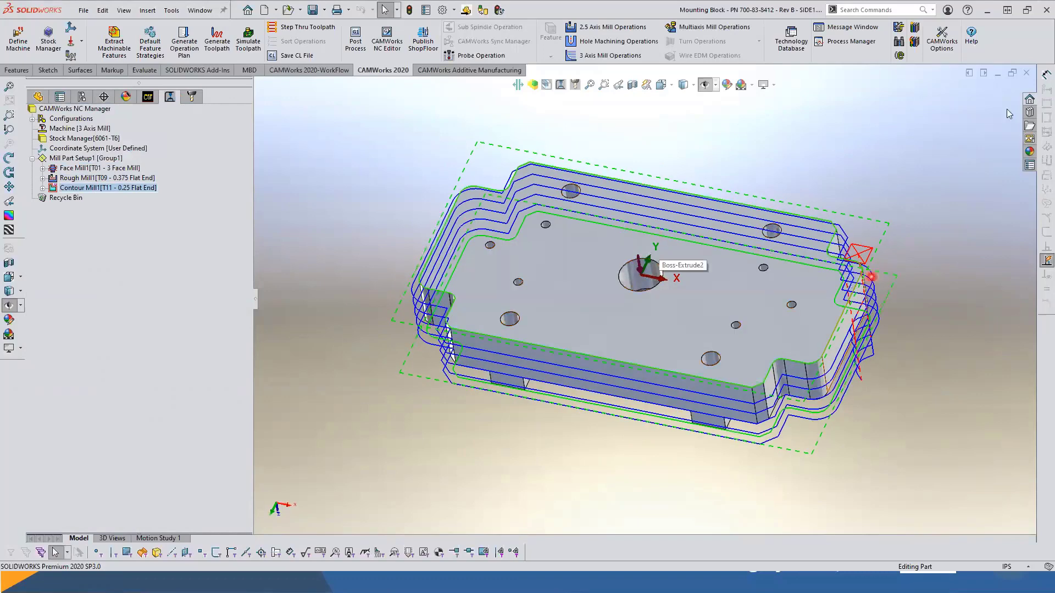
{"action": "left_click", "coordinate": [1026, 74]}
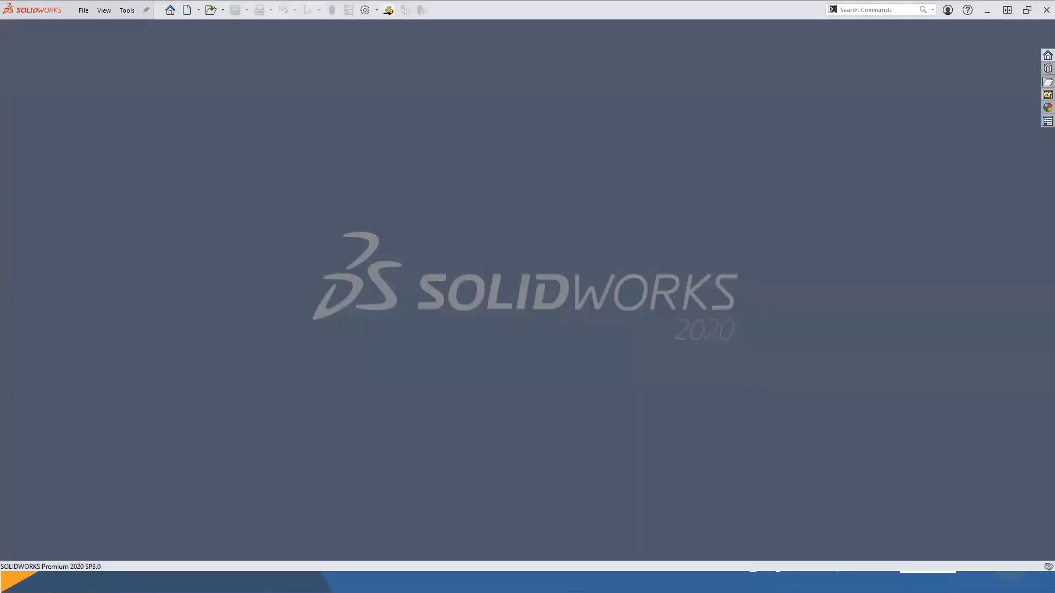
Open the SIDE2 mounting block and show its CAMWorks feature and operation trees.
{"action": "left_click", "coordinate": [807, 222]}
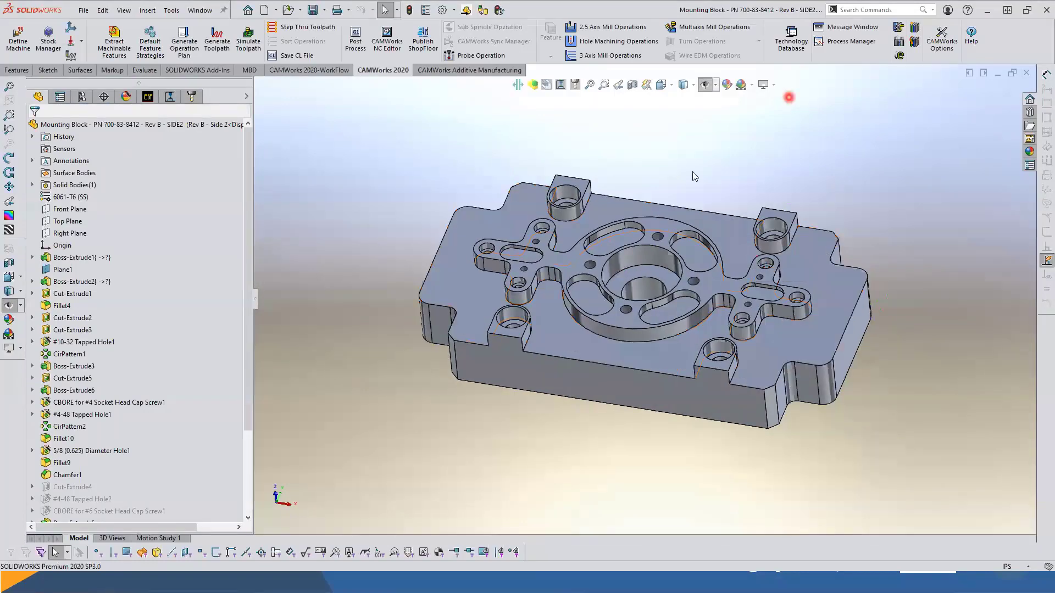
{"action": "left_click", "coordinate": [203, 160]}
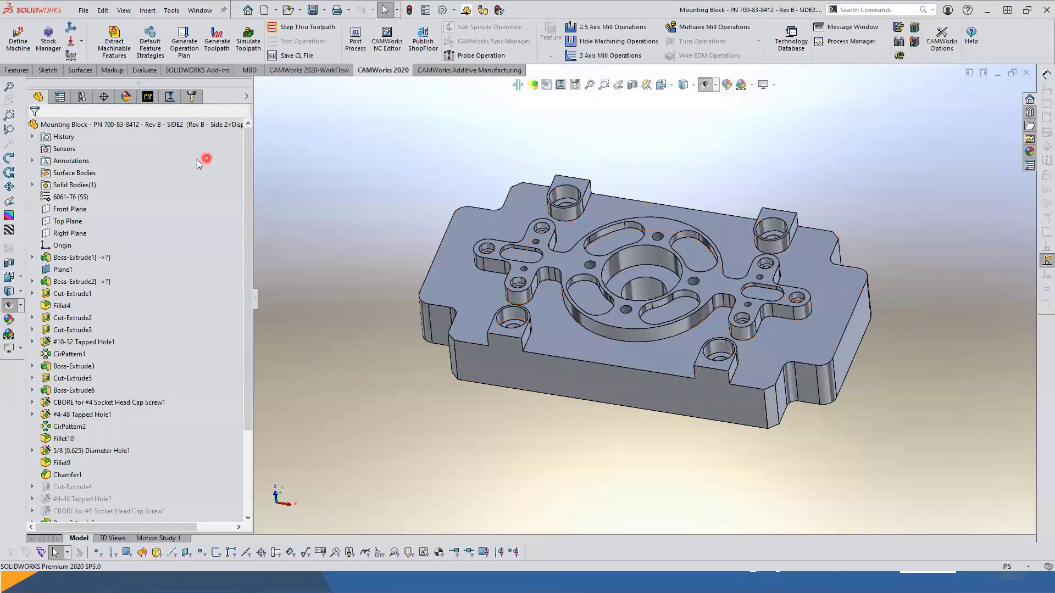
{"action": "left_click", "coordinate": [147, 97]}
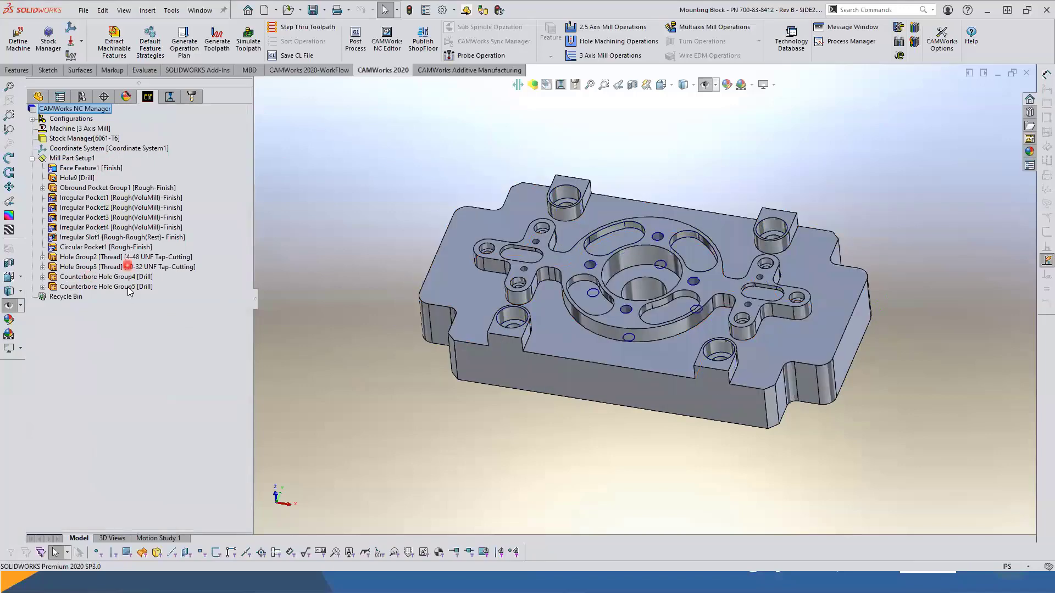
{"action": "left_click", "coordinate": [169, 97]}
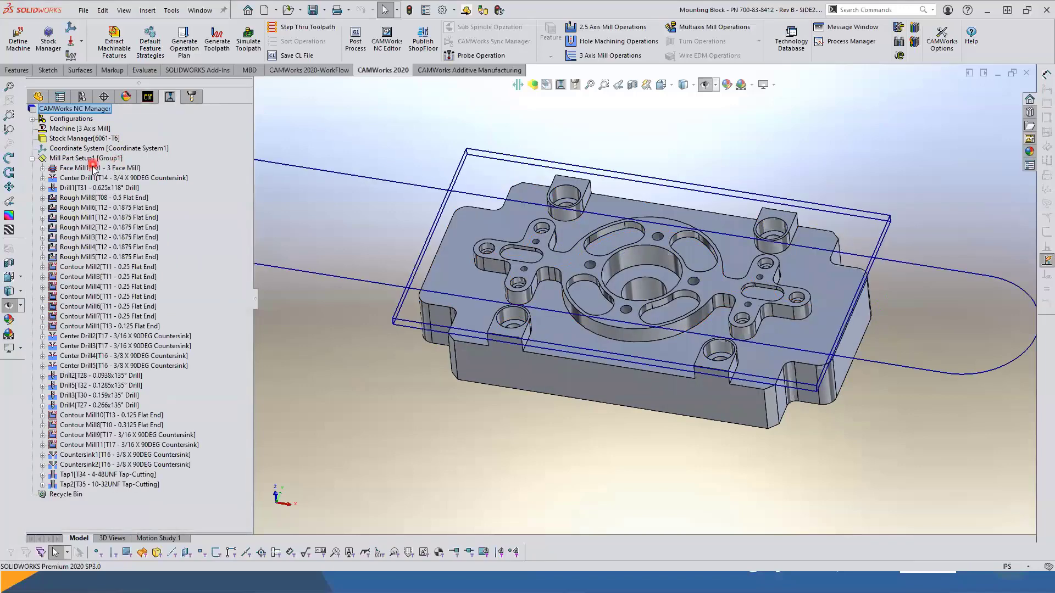
Preview SIDE2's operation toolpaths, clear the preview, and close the part.
{"action": "left_click", "coordinate": [99, 275]}
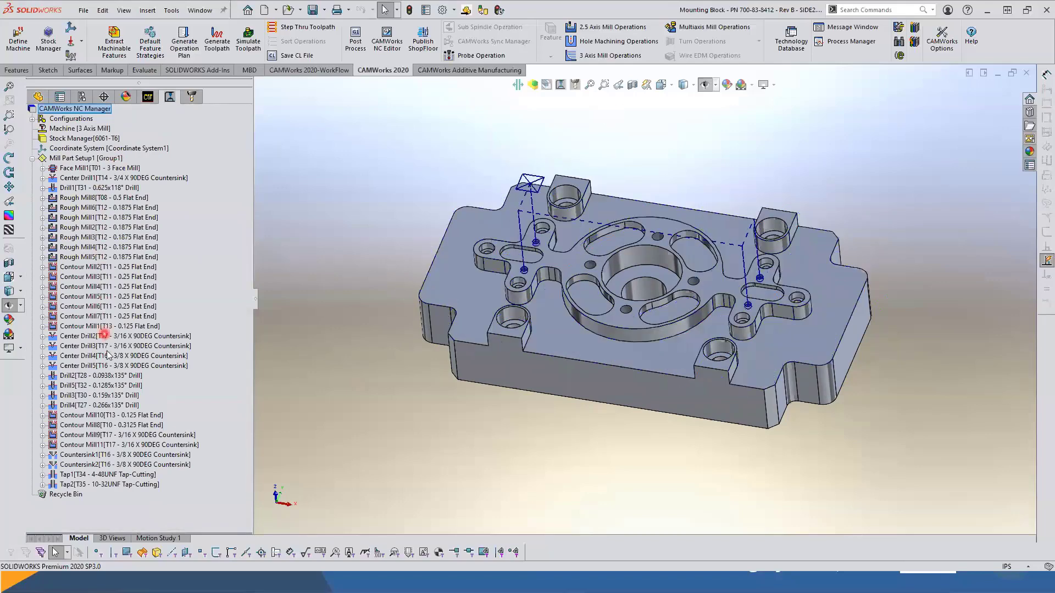
{"action": "left_click", "coordinate": [118, 491]}
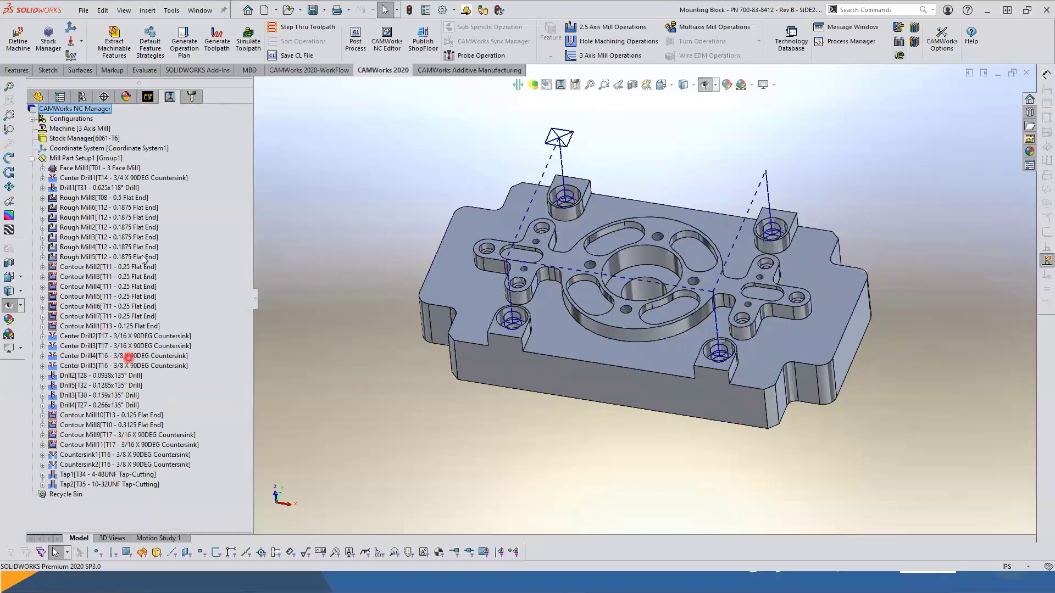
{"action": "left_click", "coordinate": [795, 19]}
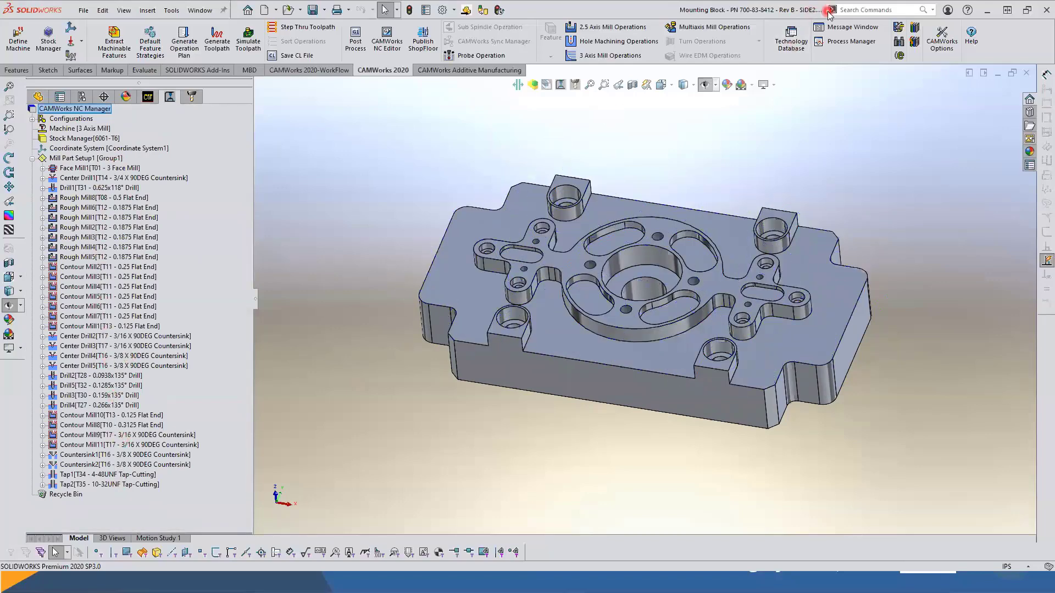
{"action": "left_click", "coordinate": [818, 303]}
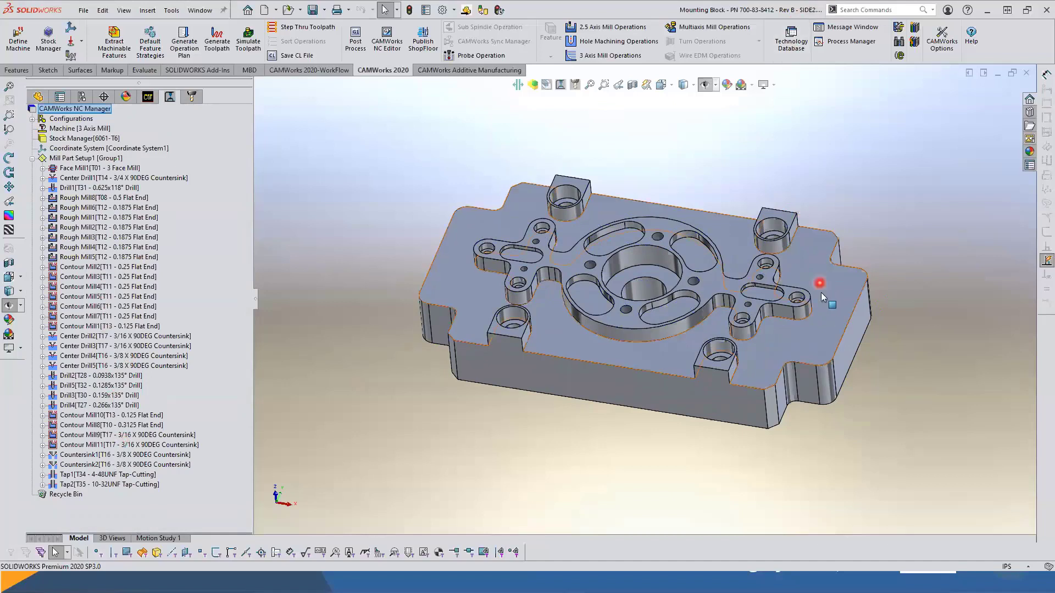
{"action": "left_click", "coordinate": [1027, 73]}
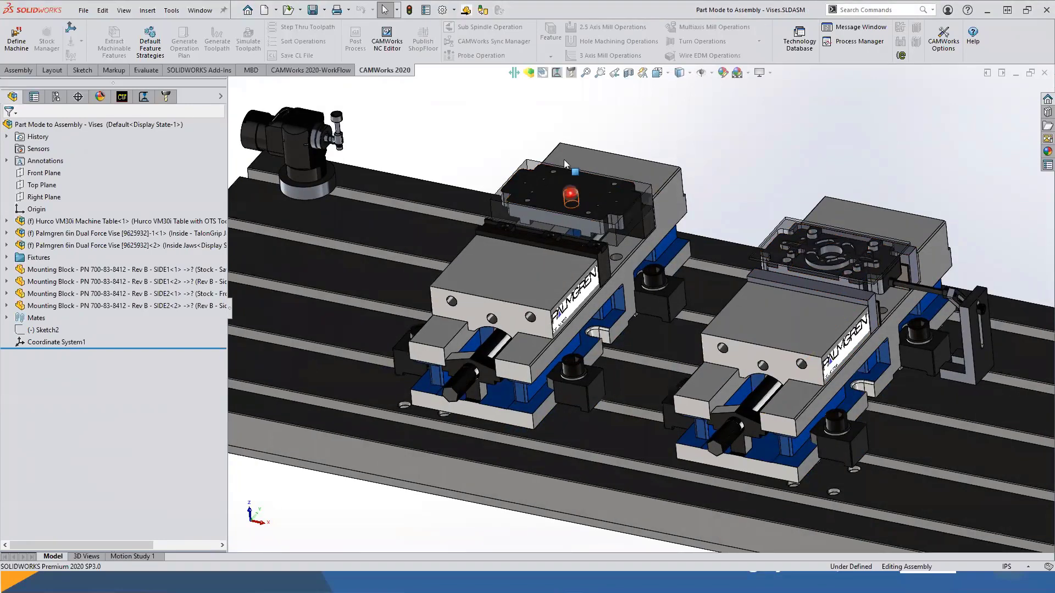
Select the left and right mounting blocks in the vises, then show the CAMWorks Feature Tree.
{"action": "left_click", "coordinate": [562, 199]}
{"action": "left_click", "coordinate": [841, 256]}
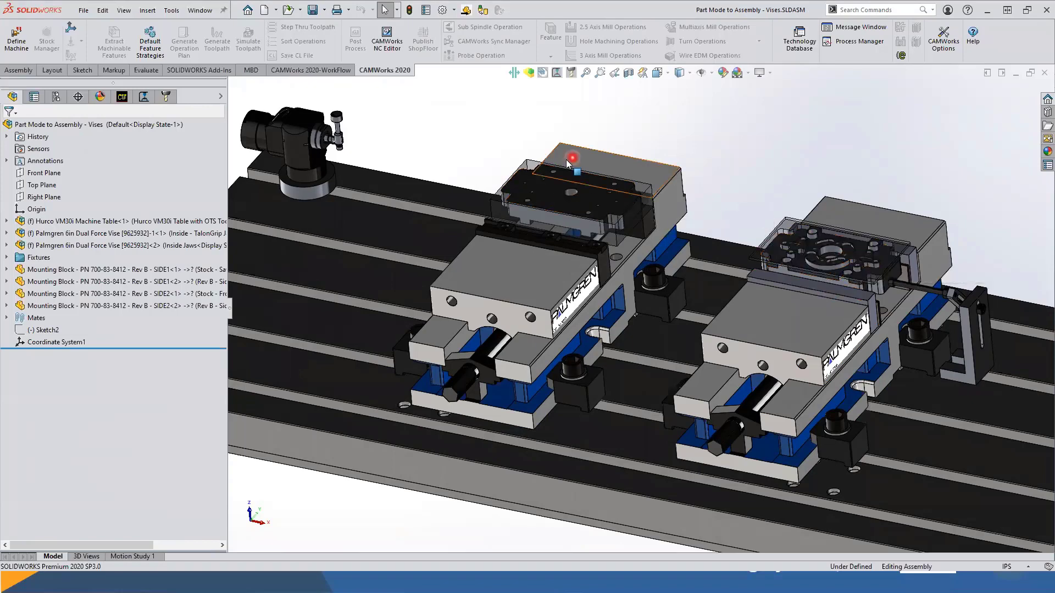
{"action": "left_click", "coordinate": [522, 210]}
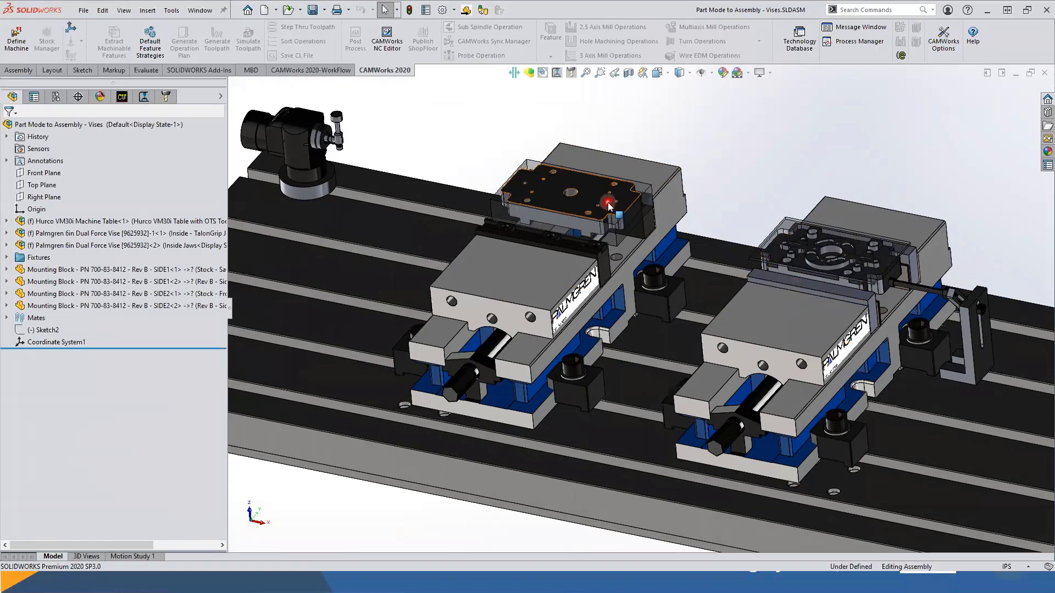
{"action": "left_click", "coordinate": [857, 219]}
{"action": "left_click", "coordinate": [616, 216]}
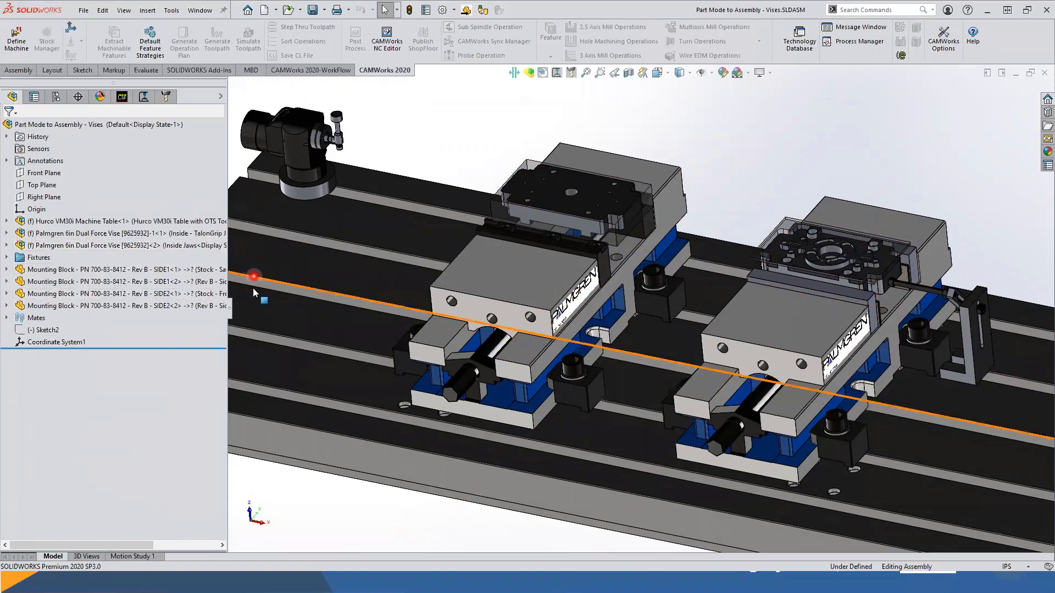
{"action": "left_click", "coordinate": [122, 97]}
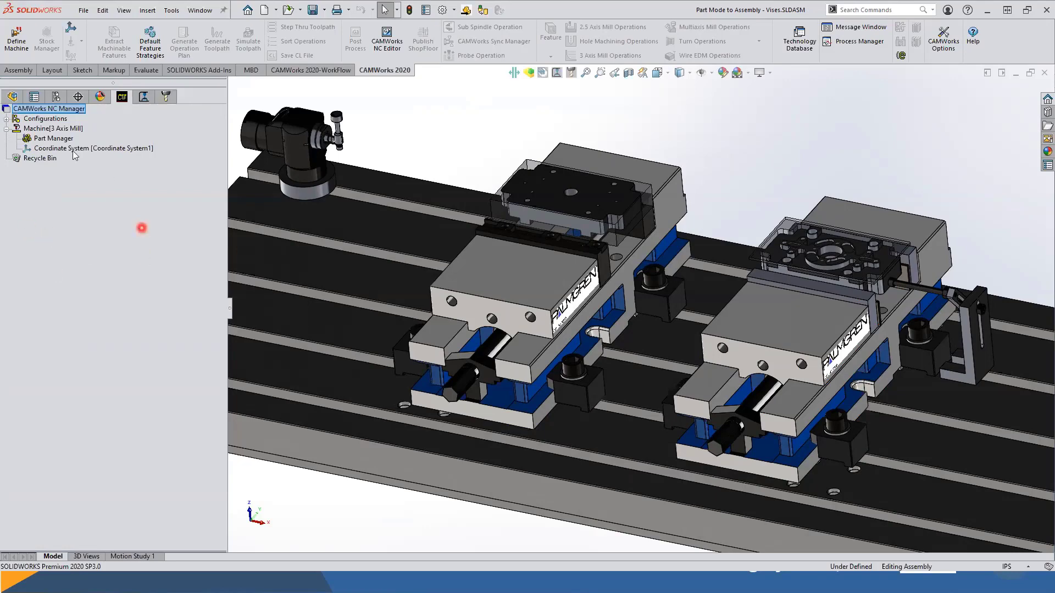
Review the 3 Axis Mill's active machine and Hurco post processor settings.
{"action": "right_click", "coordinate": [51, 129]}
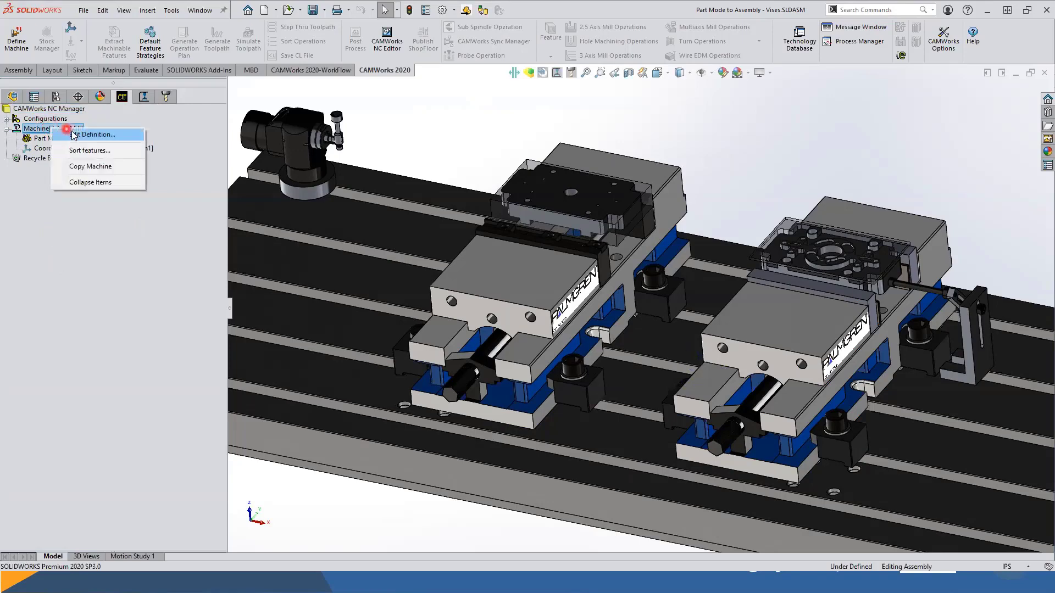
{"action": "left_click", "coordinate": [84, 136]}
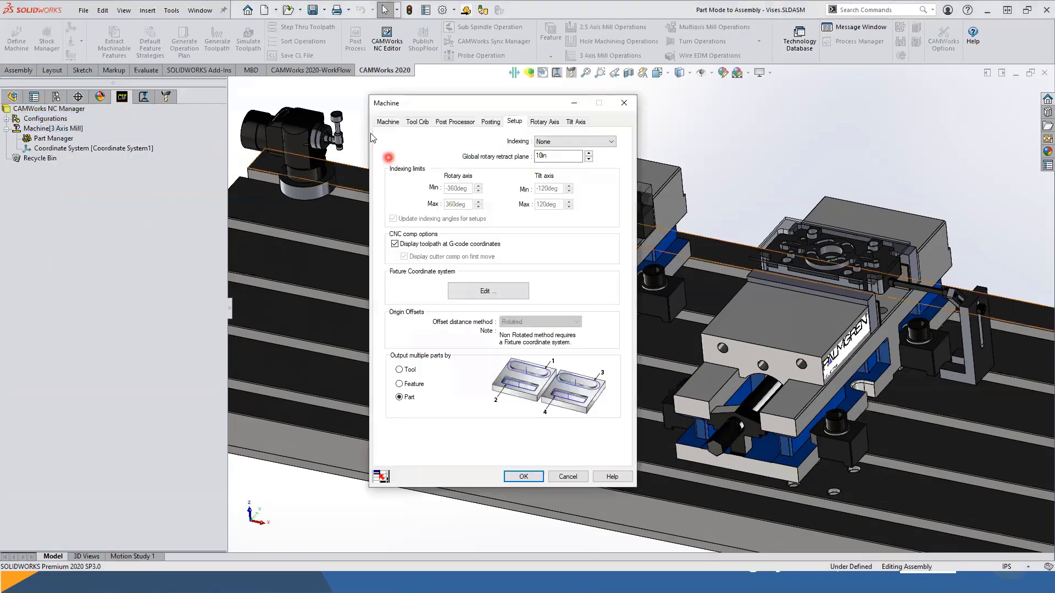
{"action": "left_click", "coordinate": [388, 122]}
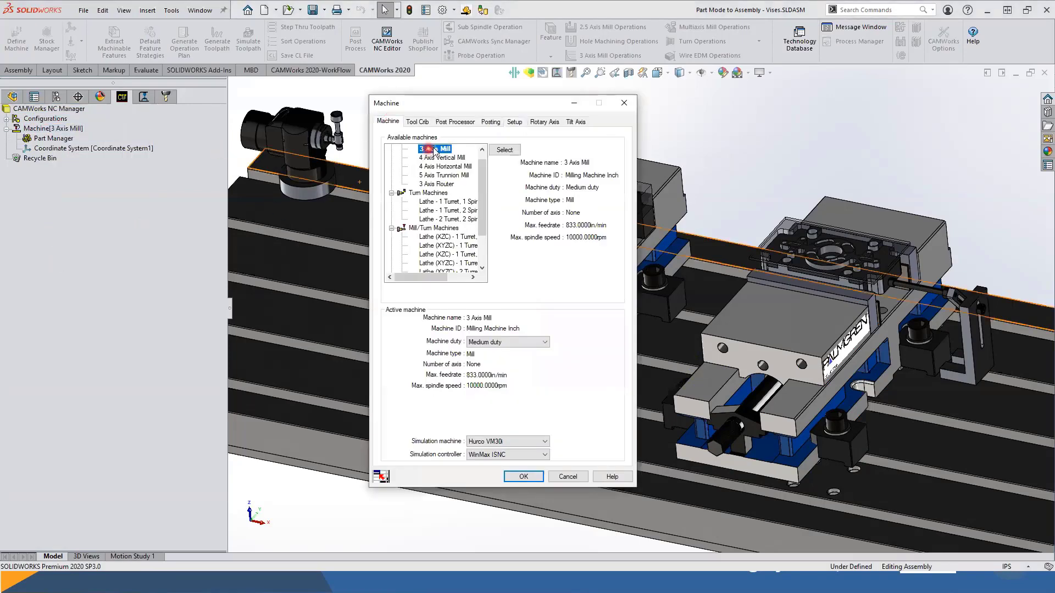
{"action": "left_click", "coordinate": [456, 122]}
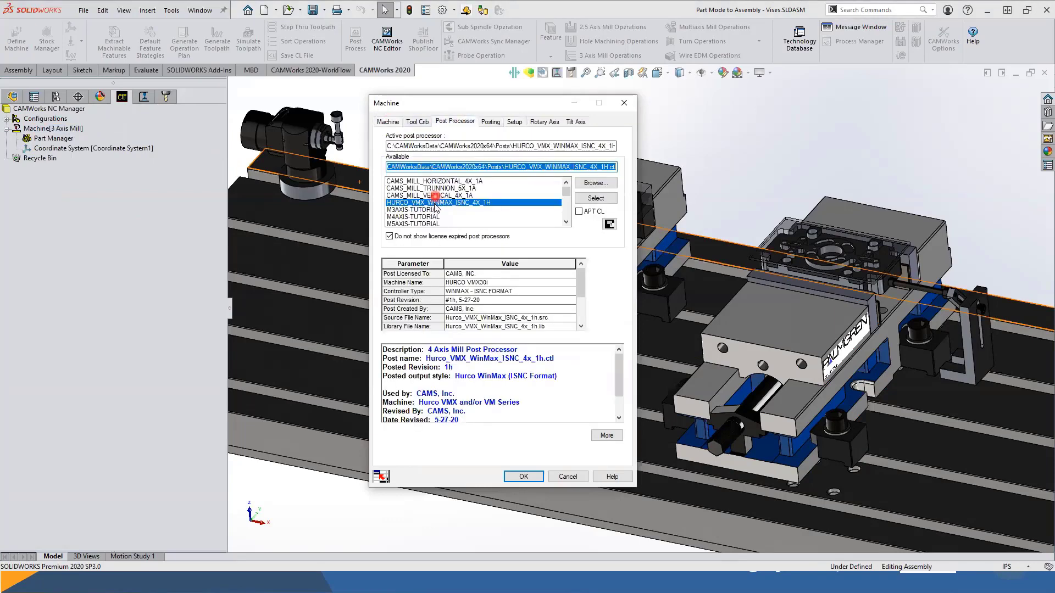
Set Coordinate System1 as the fixture coordinate system and close the Machine dialog.
{"action": "left_click", "coordinate": [516, 121]}
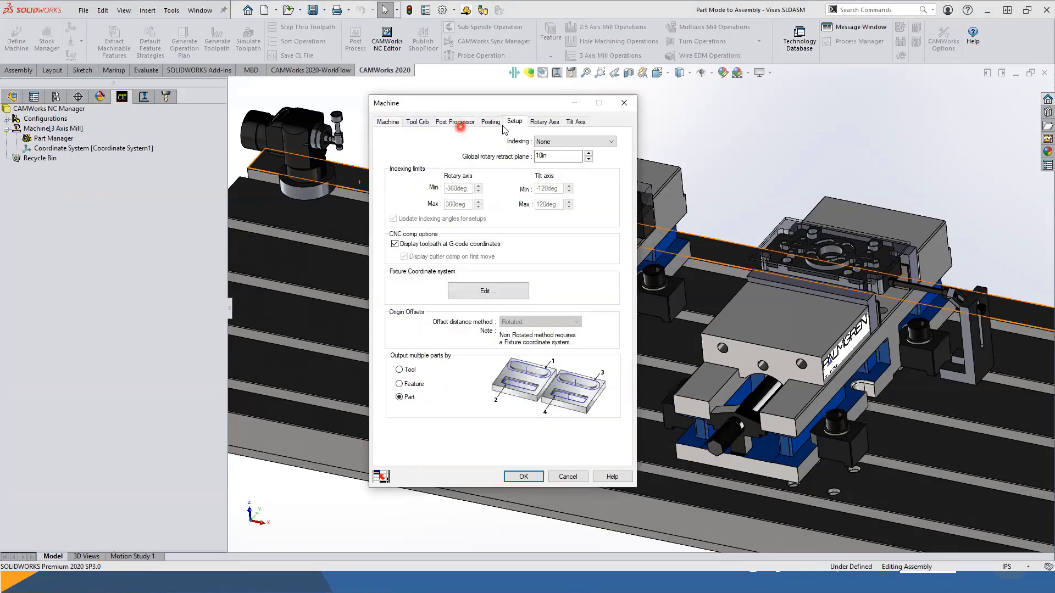
{"action": "left_click", "coordinate": [486, 291]}
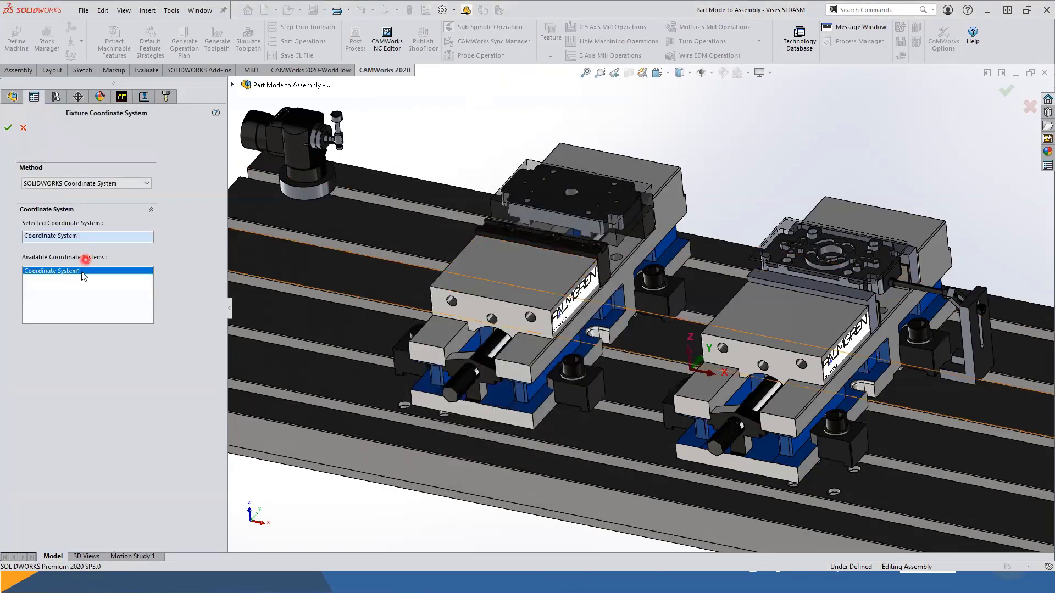
{"action": "left_click", "coordinate": [8, 126]}
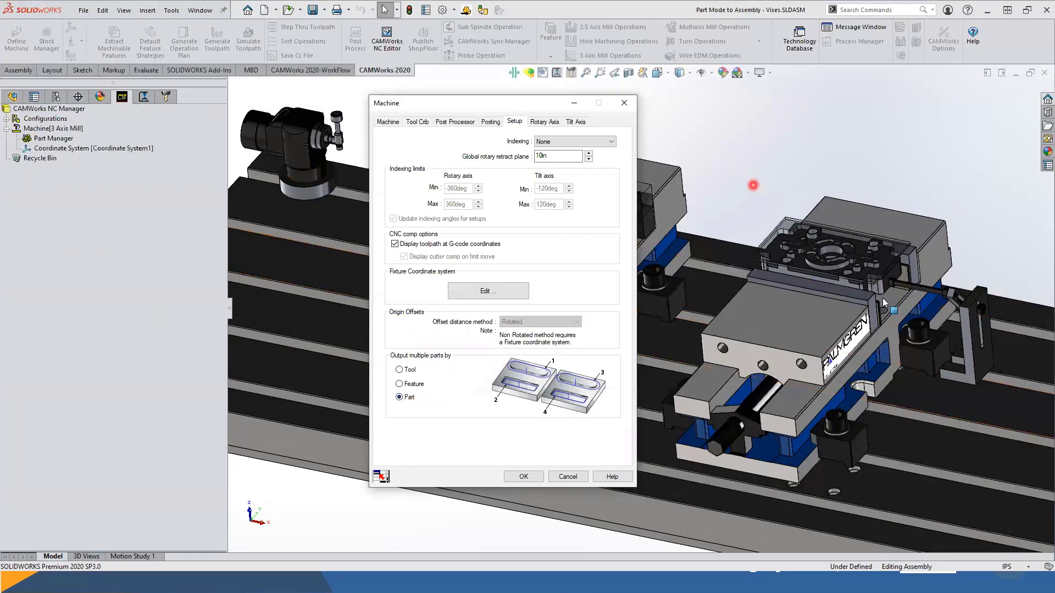
{"action": "left_click", "coordinate": [523, 477]}
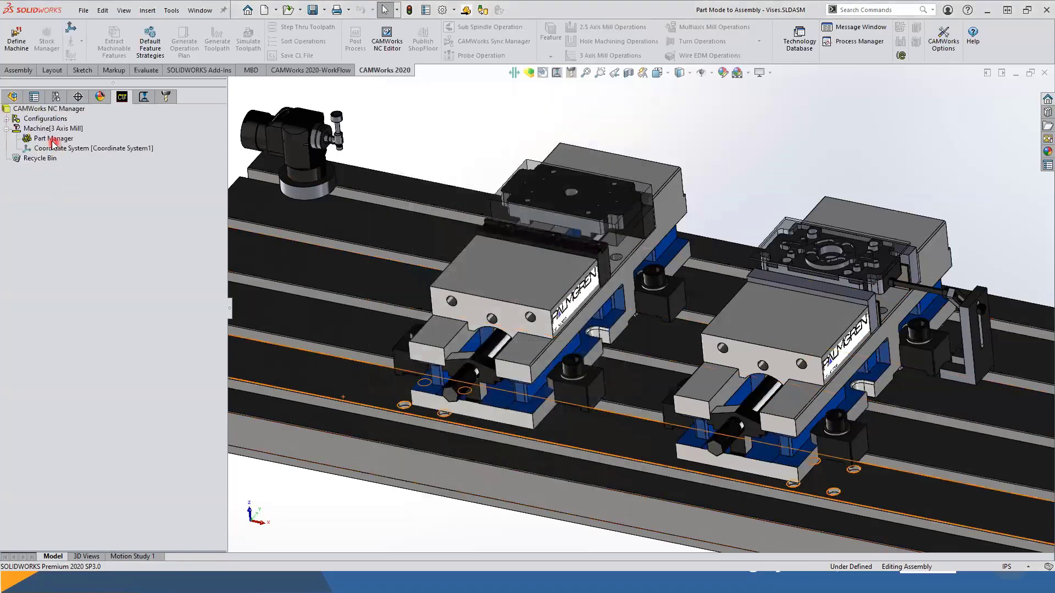
Add the left and right Mounting Blocks (SIDE1 and SIDE2) as selected parts in Part Manager.
{"action": "right_click", "coordinate": [52, 140]}
{"action": "left_click", "coordinate": [71, 149]}
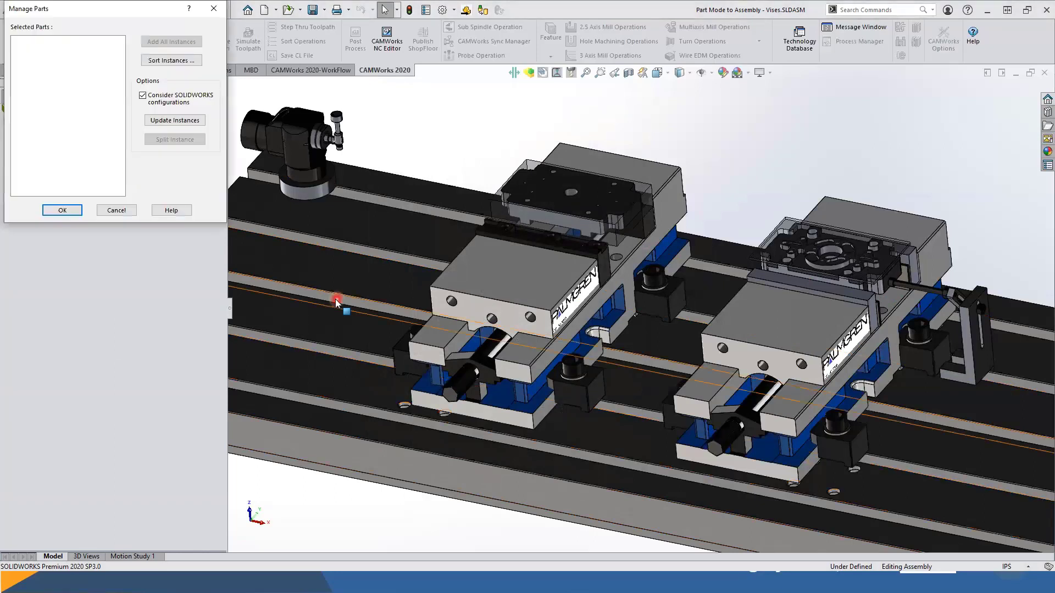
{"action": "left_click", "coordinate": [541, 187]}
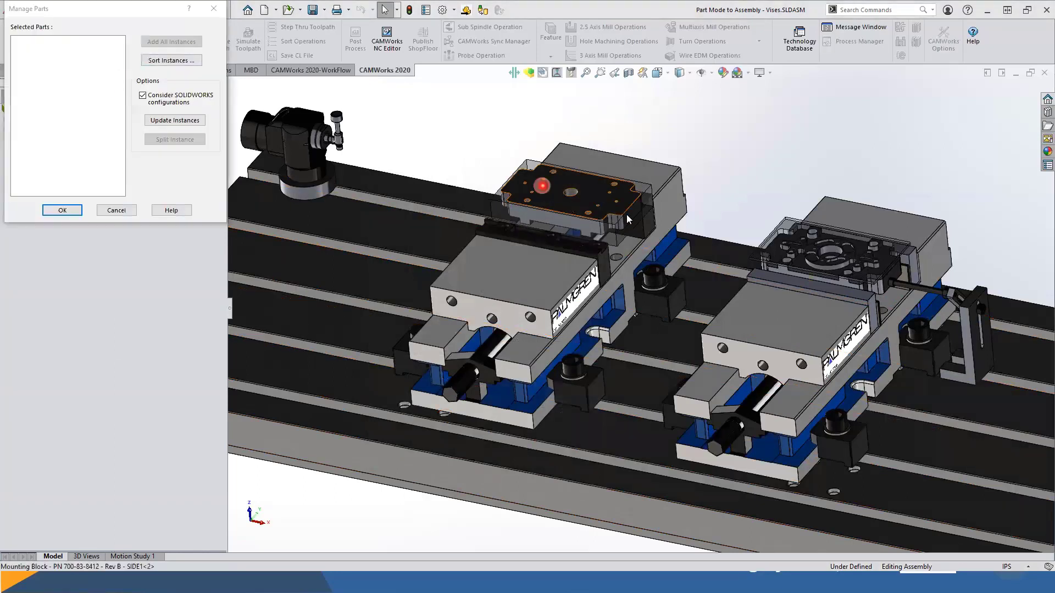
{"action": "left_click", "coordinate": [802, 248]}
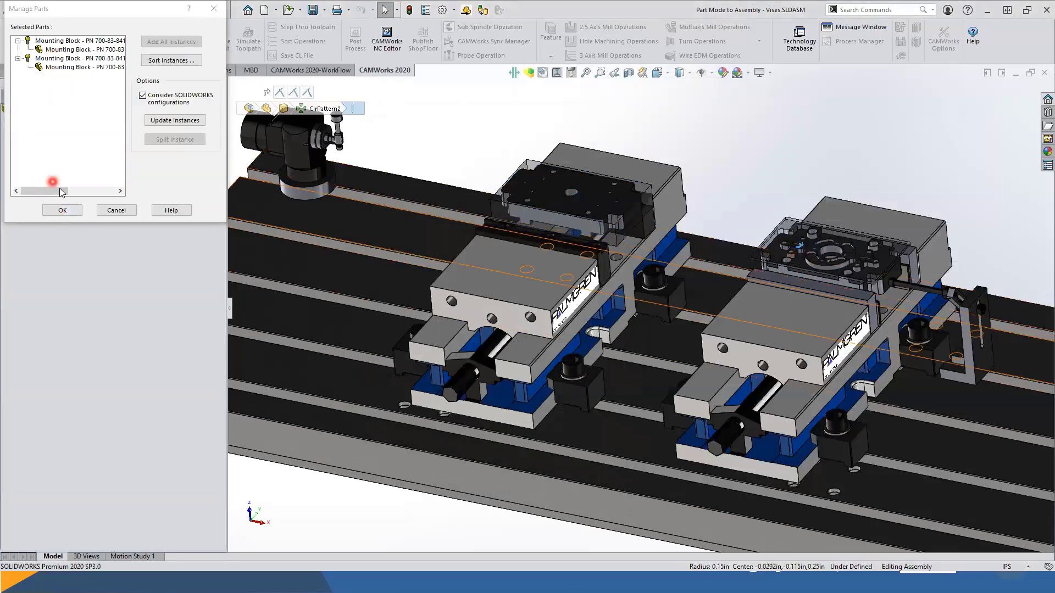
{"action": "left_click", "coordinate": [72, 213]}
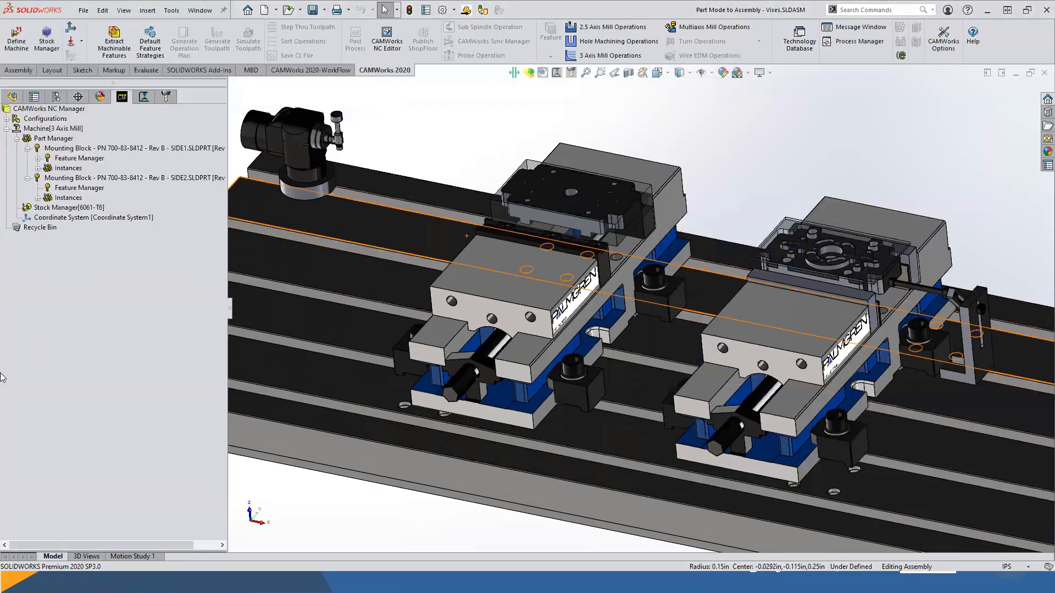
Set the SIDE1 Mounting Block's stock type to Solid Model using its stock component.
{"action": "left_click", "coordinate": [58, 209]}
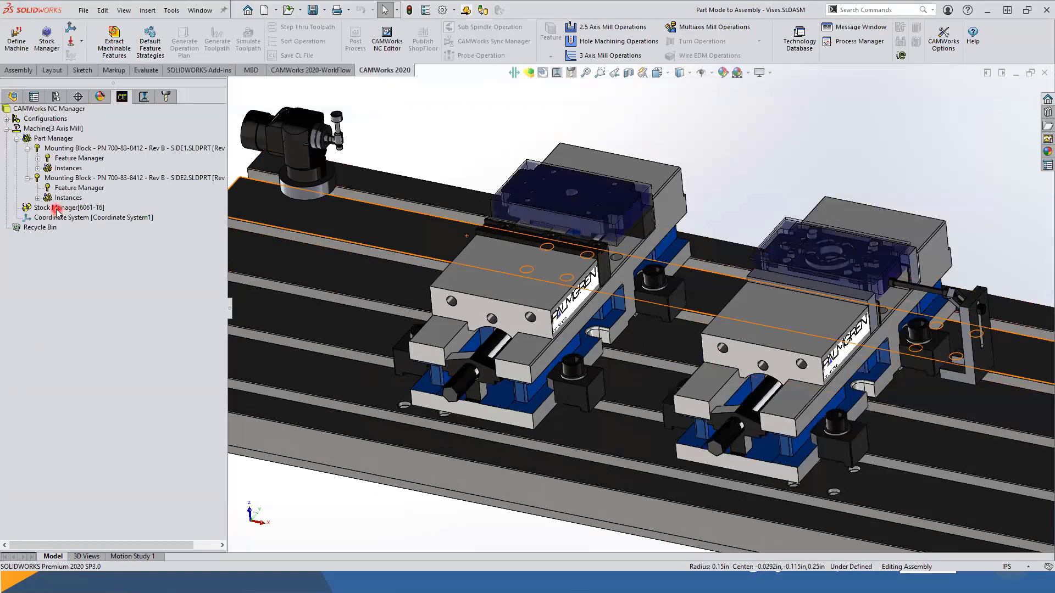
{"action": "right_click", "coordinate": [58, 209]}
{"action": "left_click", "coordinate": [77, 217]}
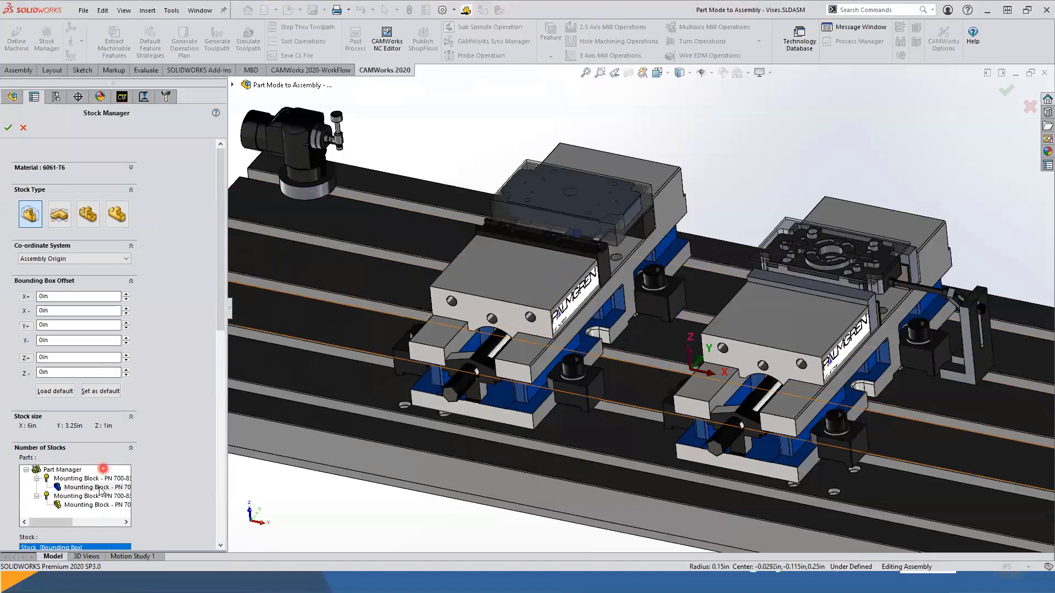
{"action": "left_click", "coordinate": [99, 487]}
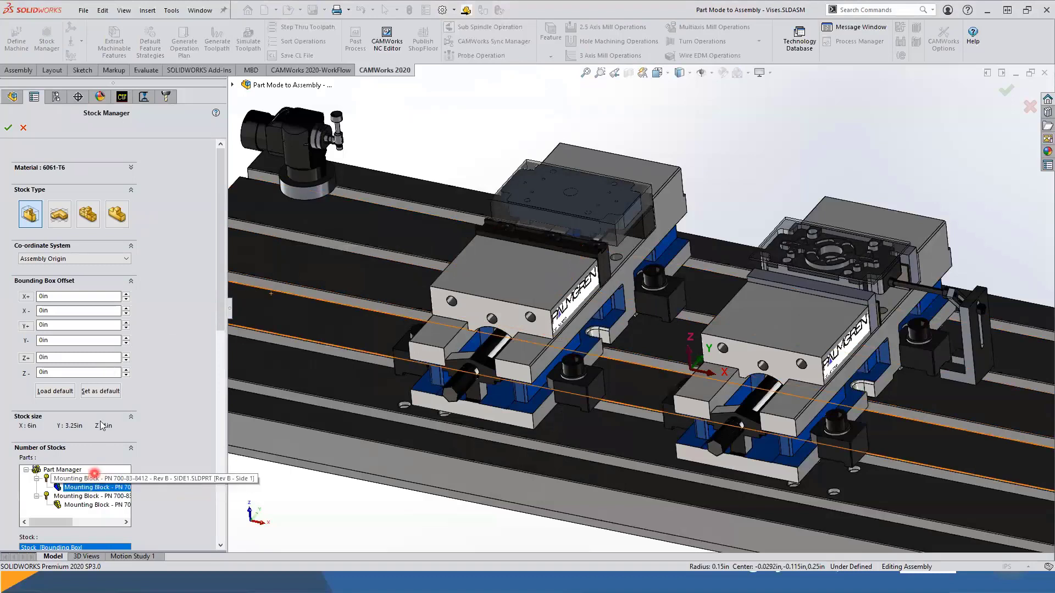
{"action": "left_click", "coordinate": [116, 219]}
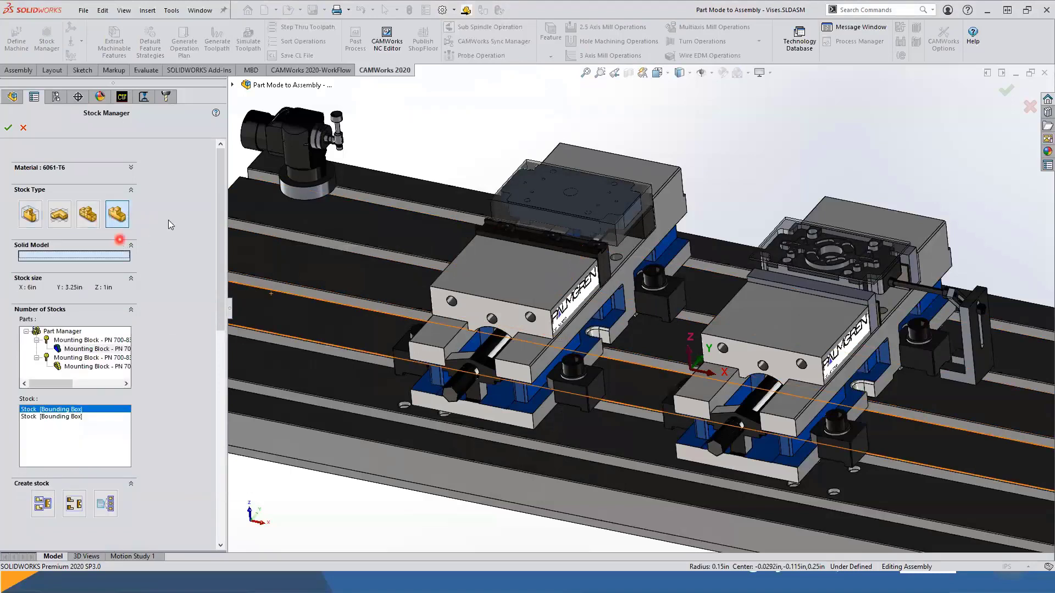
{"action": "left_click", "coordinate": [232, 84]}
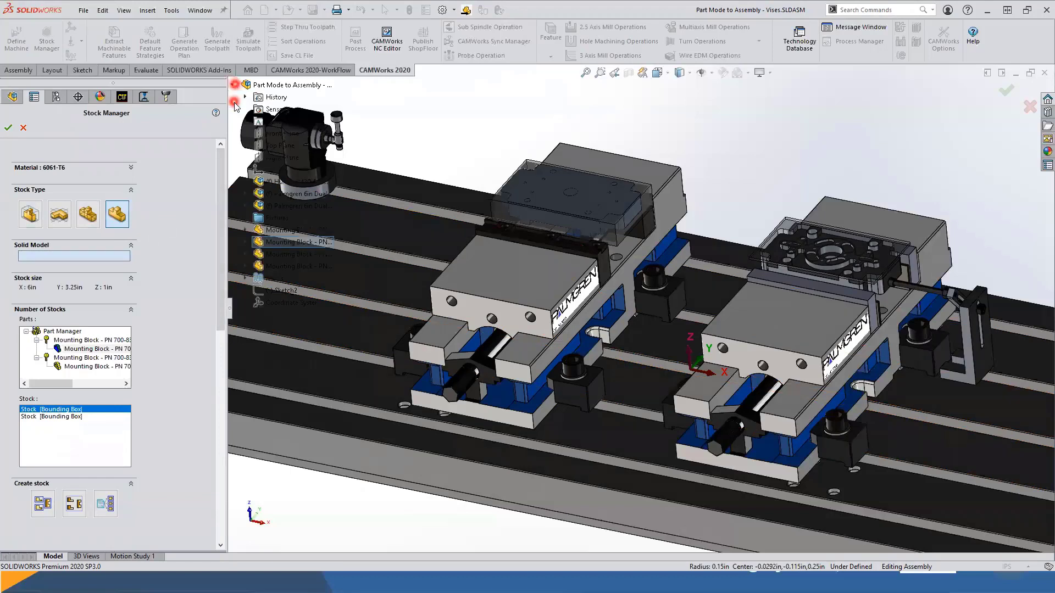
{"action": "left_click", "coordinate": [297, 228]}
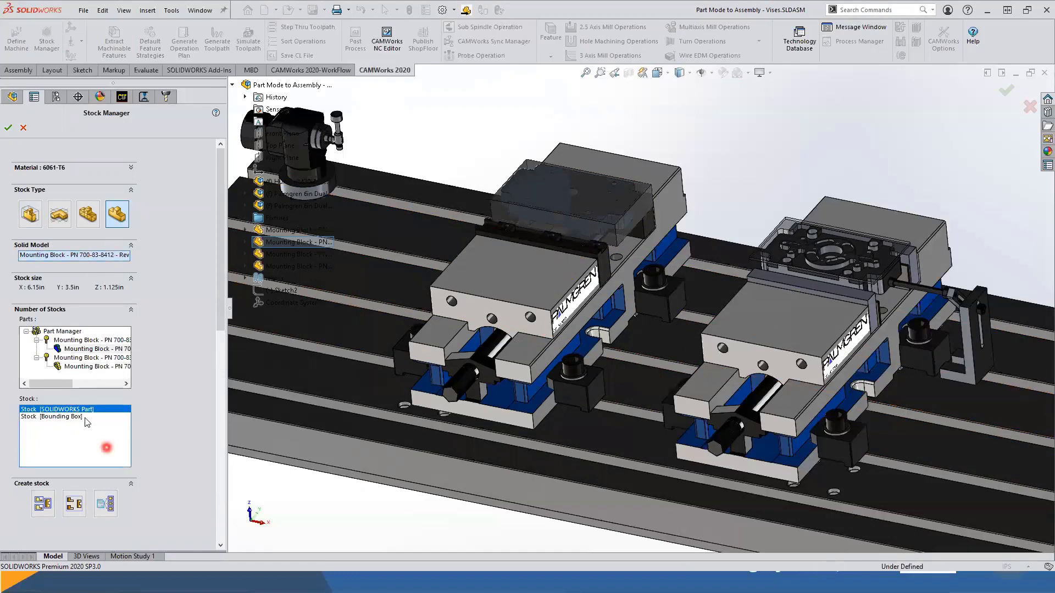
Set SIDE2's stock to Solid Model from its stock component and apply the stock settings.
{"action": "left_click", "coordinate": [93, 367]}
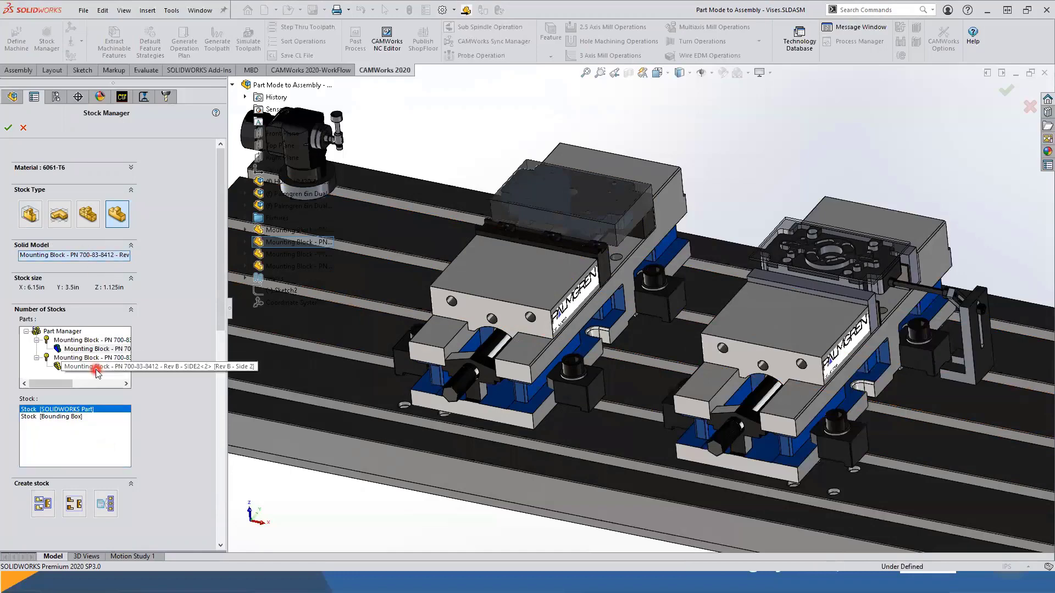
{"action": "left_click", "coordinate": [117, 214]}
{"action": "left_click", "coordinate": [790, 246]}
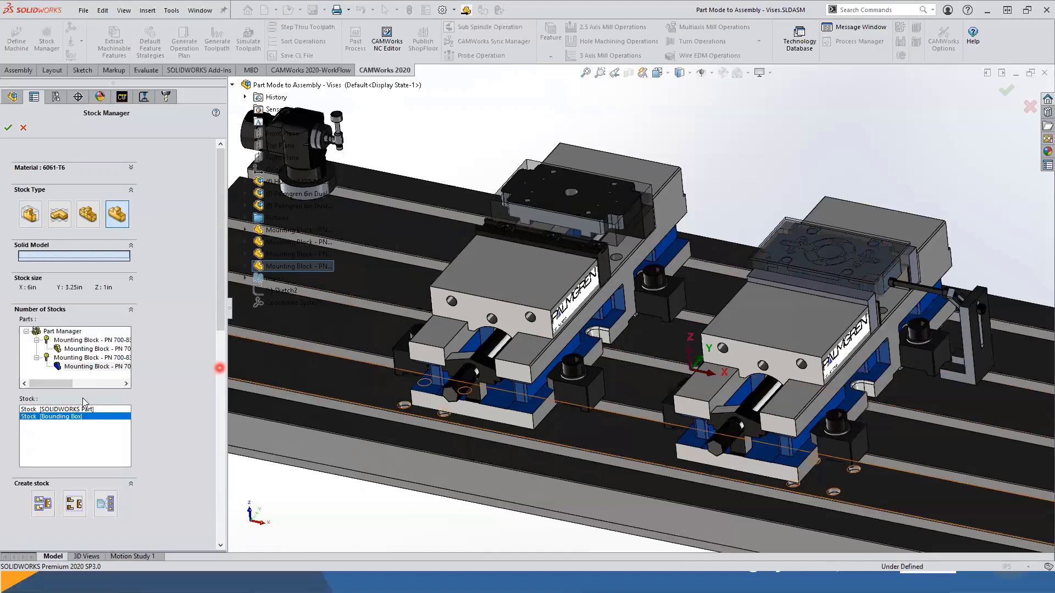
{"action": "left_click", "coordinate": [101, 359]}
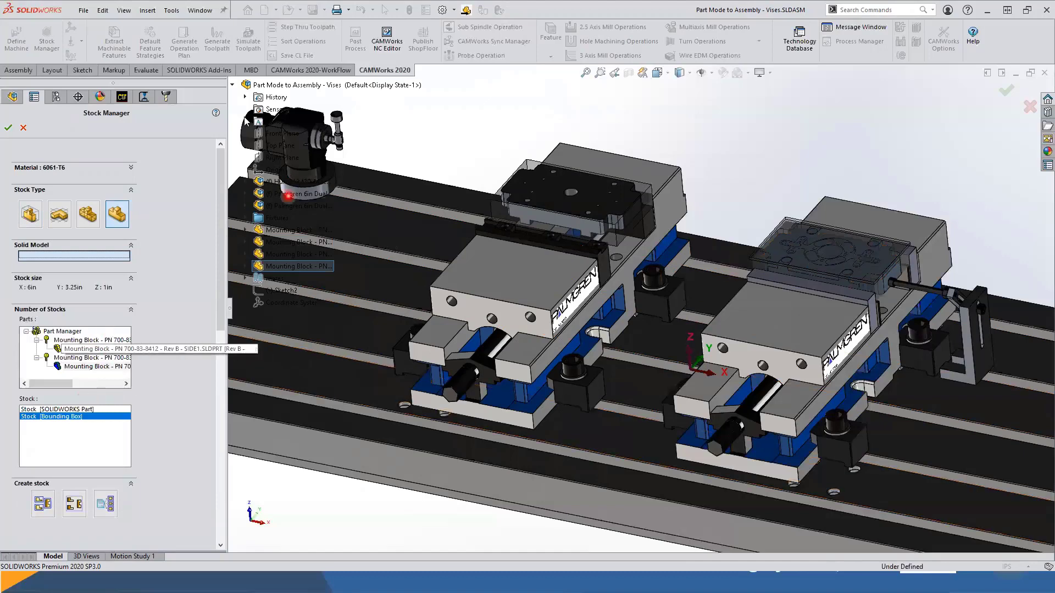
{"action": "left_click", "coordinate": [290, 260]}
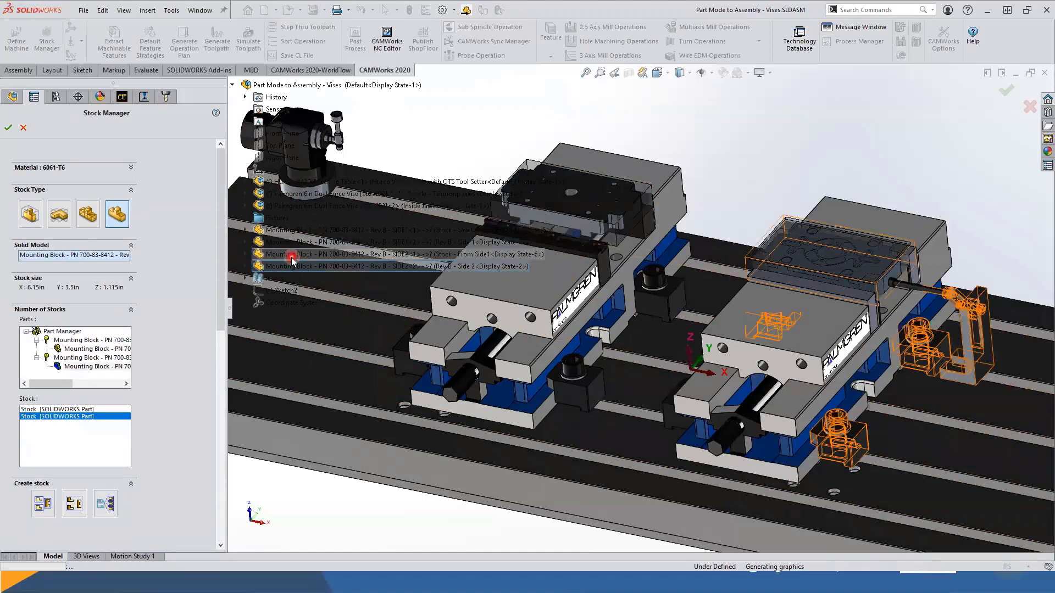
{"action": "left_click", "coordinate": [257, 317]}
{"action": "left_click", "coordinate": [223, 423]}
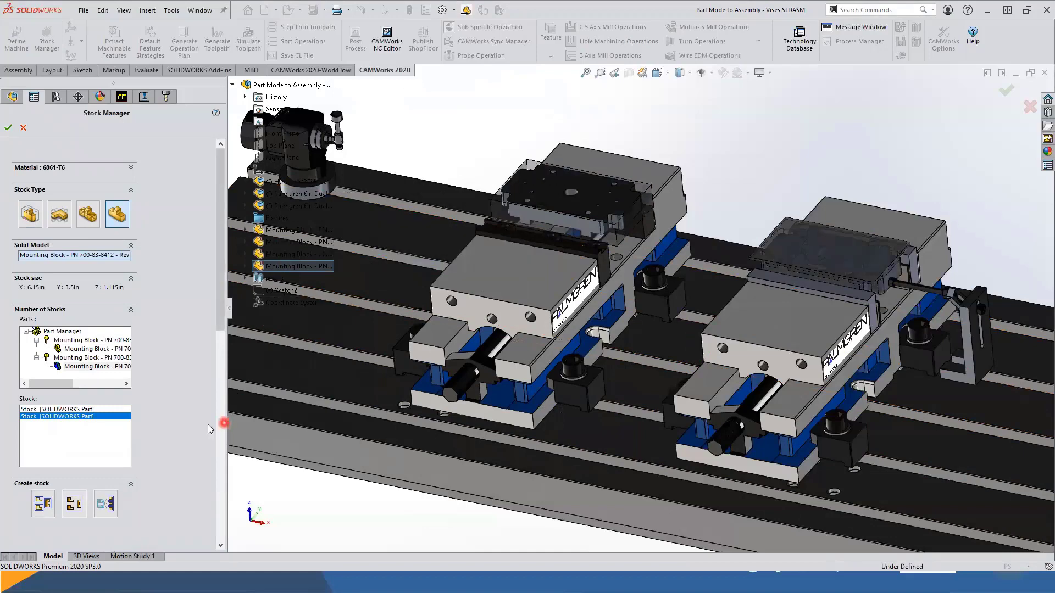
{"action": "left_click", "coordinate": [8, 130]}
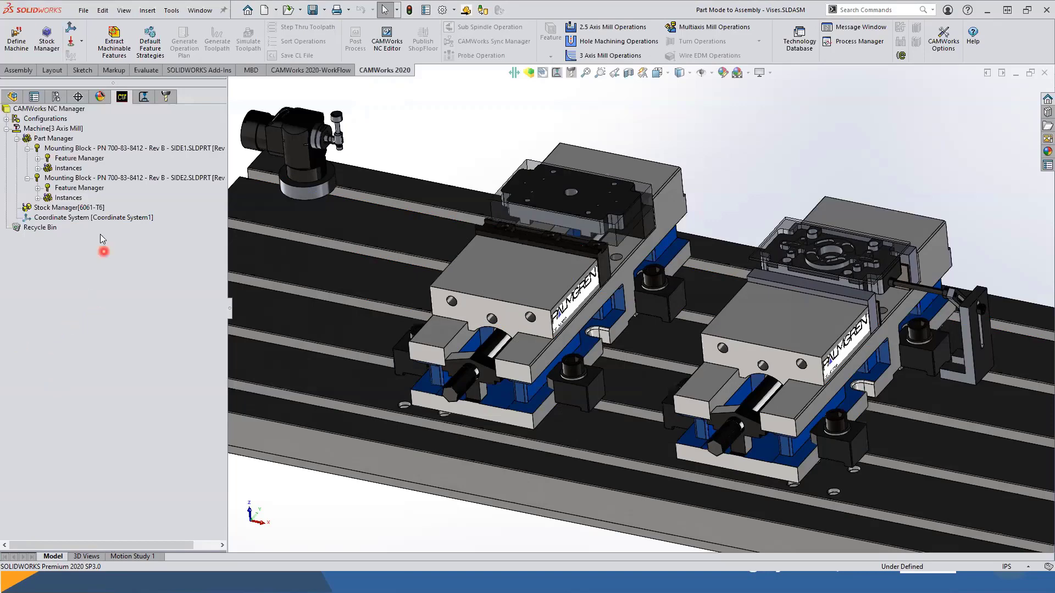
Import SIDE1's part data, merging it with the existing data.
{"action": "right_click", "coordinate": [127, 154]}
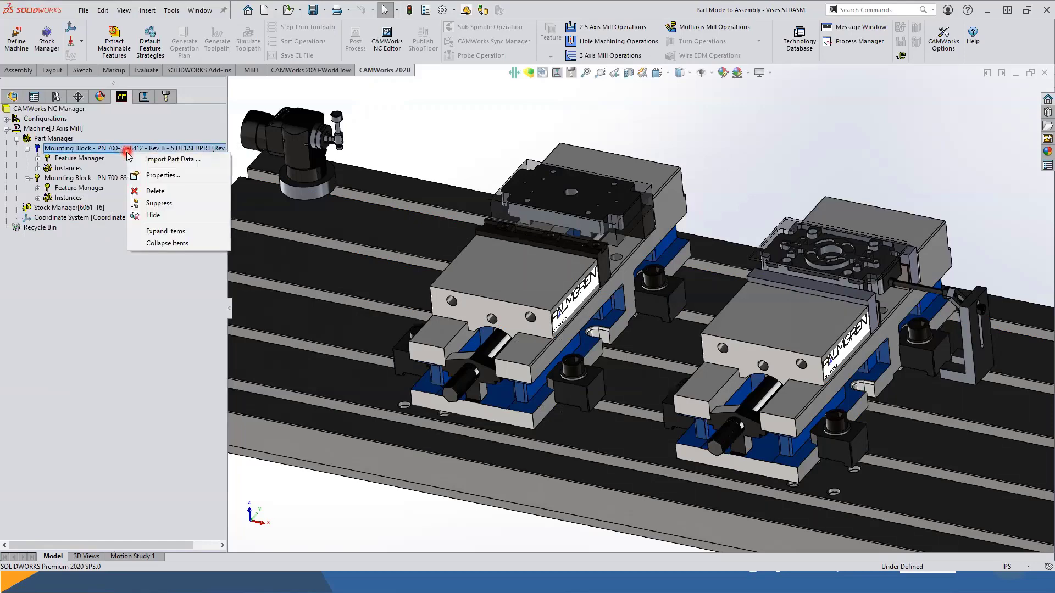
{"action": "left_click", "coordinate": [154, 160]}
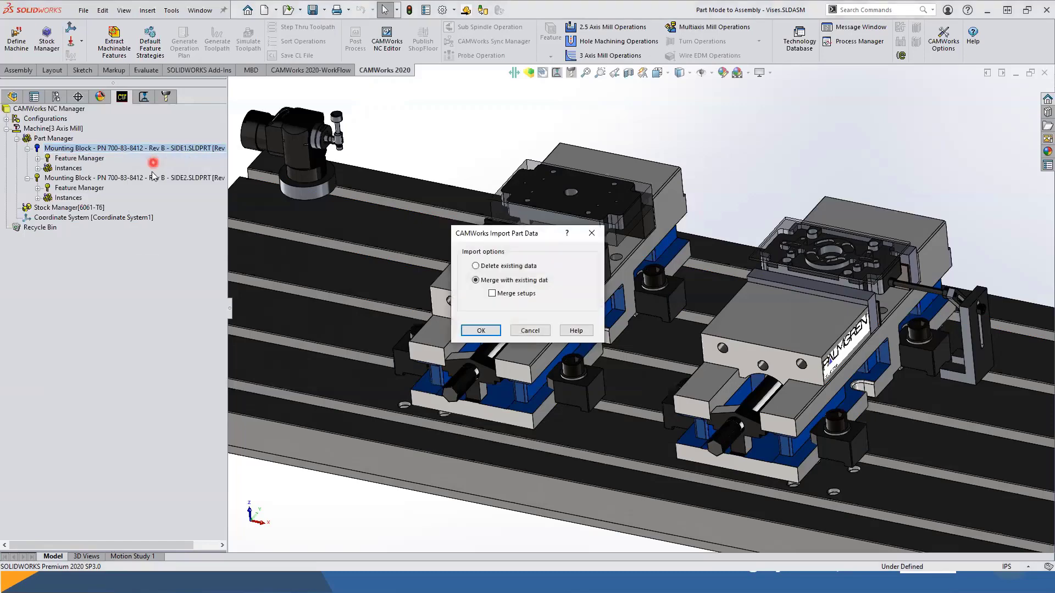
{"action": "left_click", "coordinate": [476, 281]}
{"action": "left_click", "coordinate": [473, 330]}
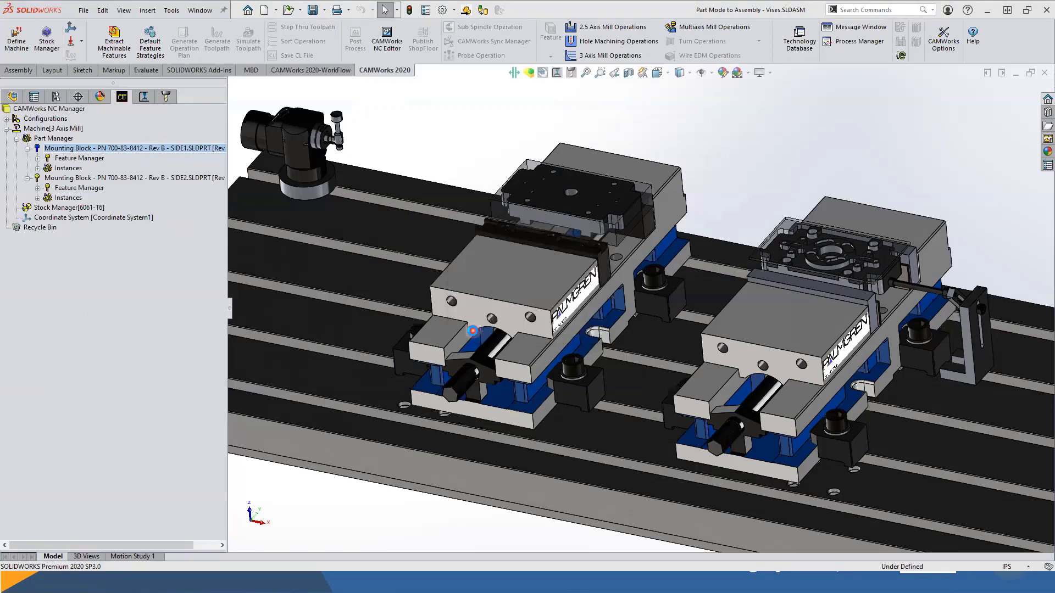
Check Face Feature1 on the SIDE1 model, then select the SIDE2 Mounting Block.
{"action": "left_click", "coordinate": [120, 152]}
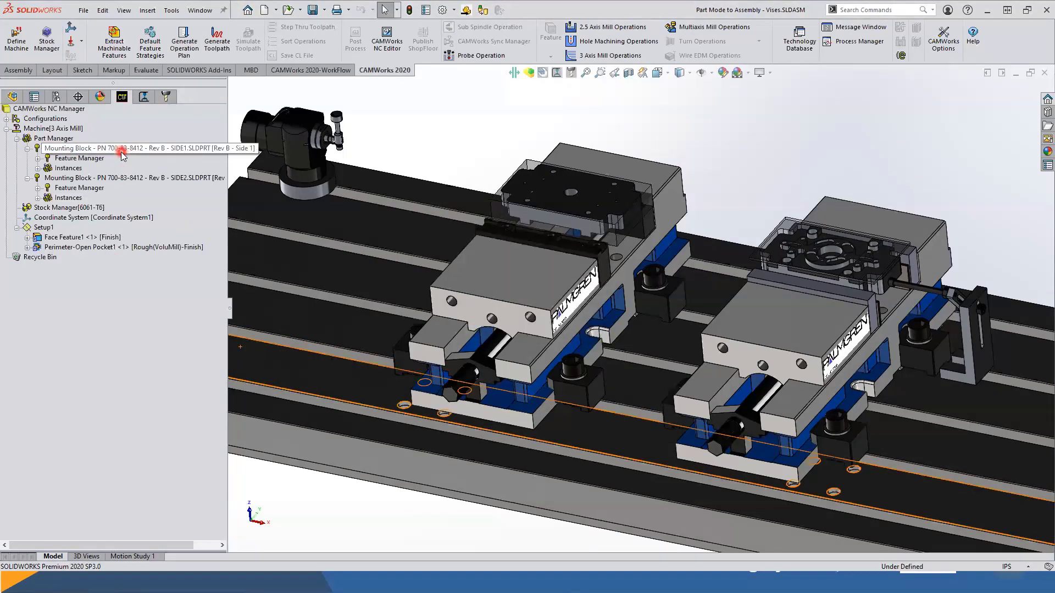
{"action": "left_click", "coordinate": [65, 237]}
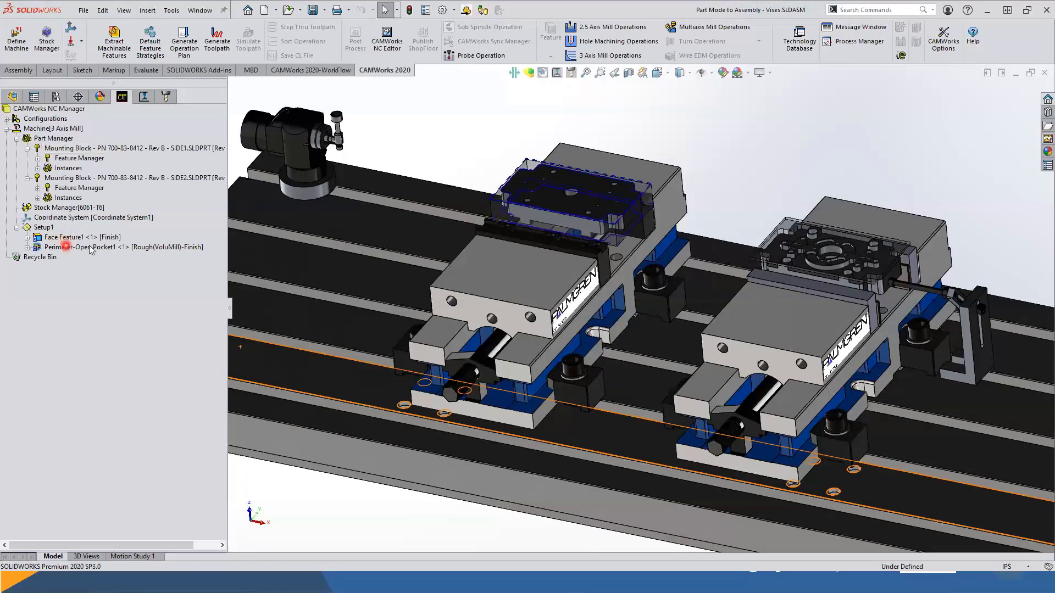
{"action": "left_click", "coordinate": [471, 200]}
{"action": "left_click", "coordinate": [531, 201]}
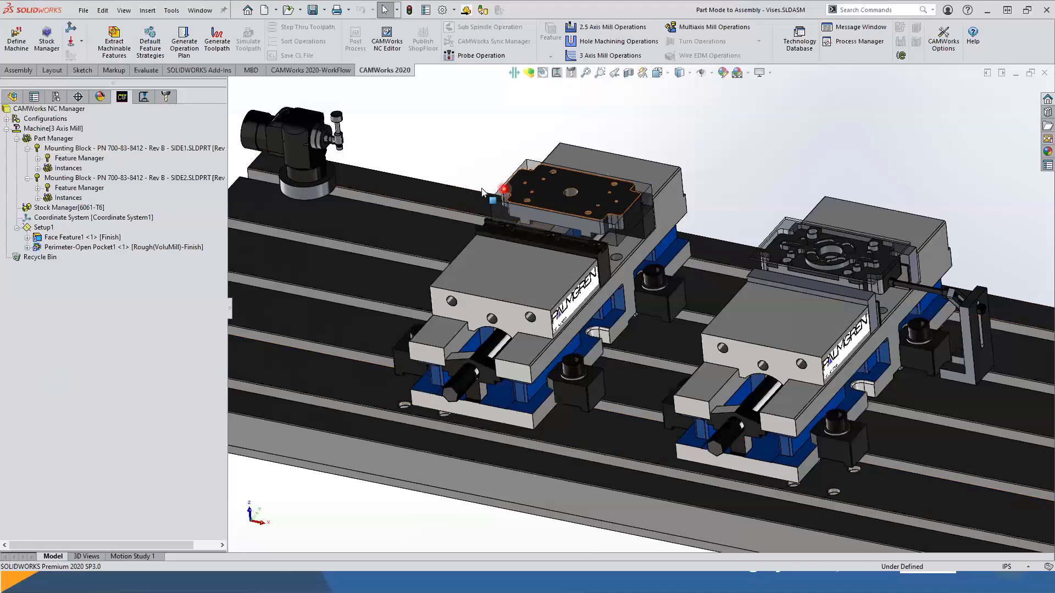
{"action": "left_click", "coordinate": [115, 177]}
Merge SIDE2's imported part data into Setup1 and list operations Face Mill1 through Drill5.
{"action": "right_click", "coordinate": [115, 181]}
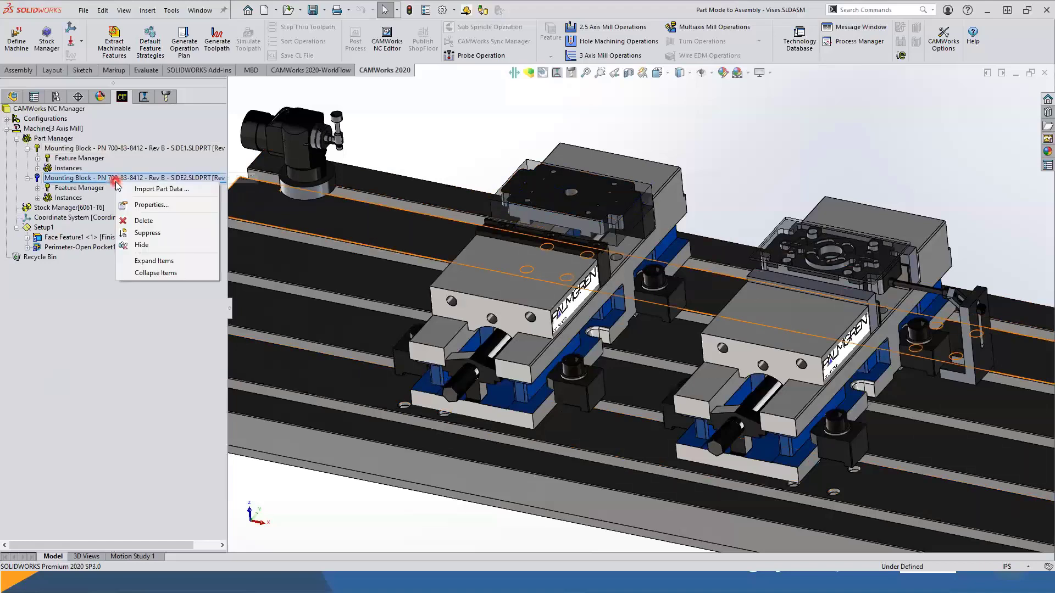
{"action": "left_click", "coordinate": [145, 189]}
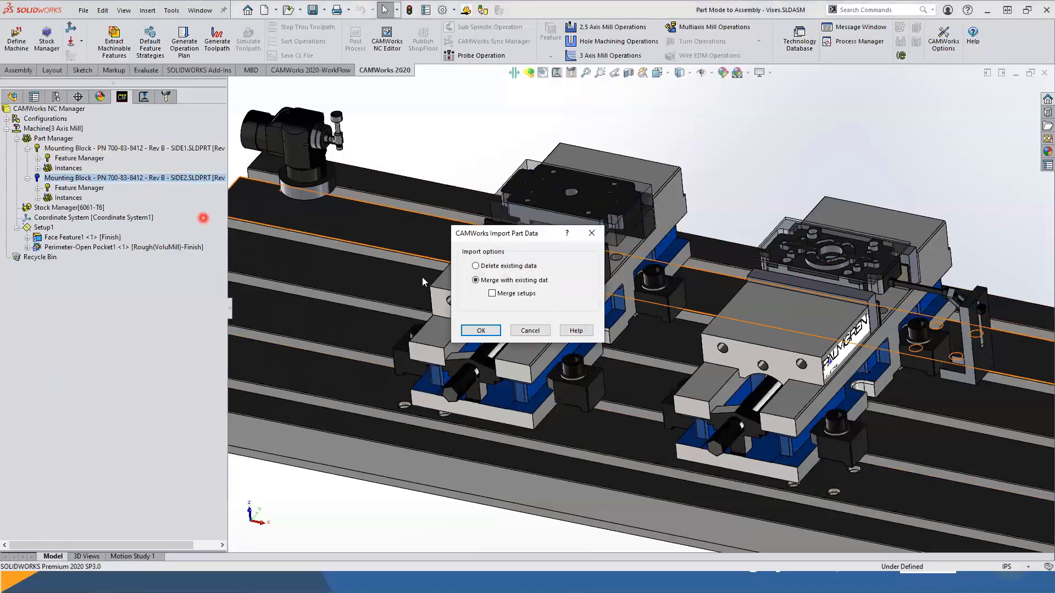
{"action": "left_click", "coordinate": [486, 331]}
{"action": "left_click", "coordinate": [486, 331]}
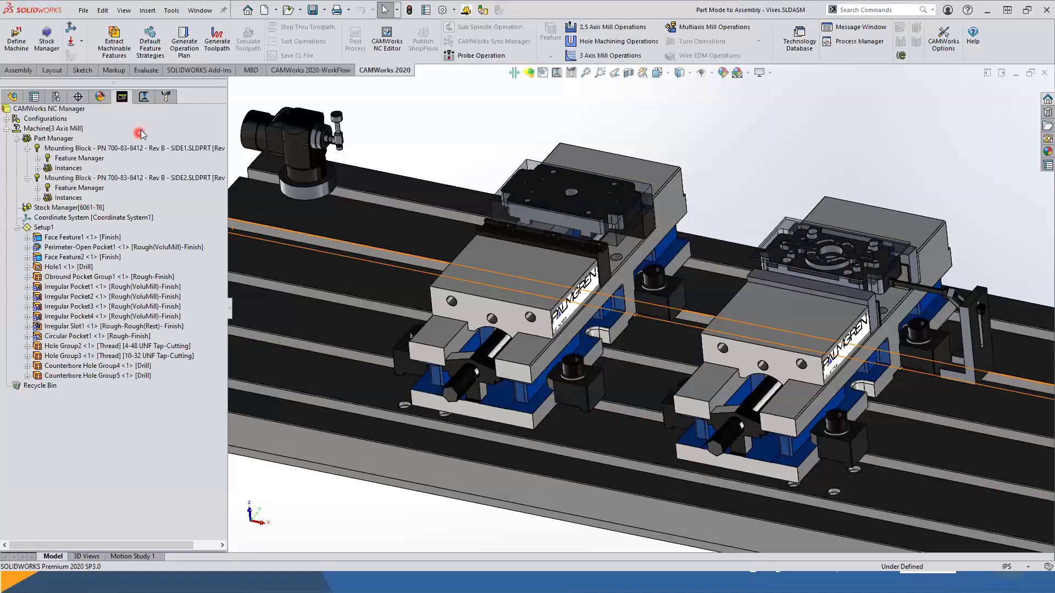
{"action": "left_click", "coordinate": [146, 97]}
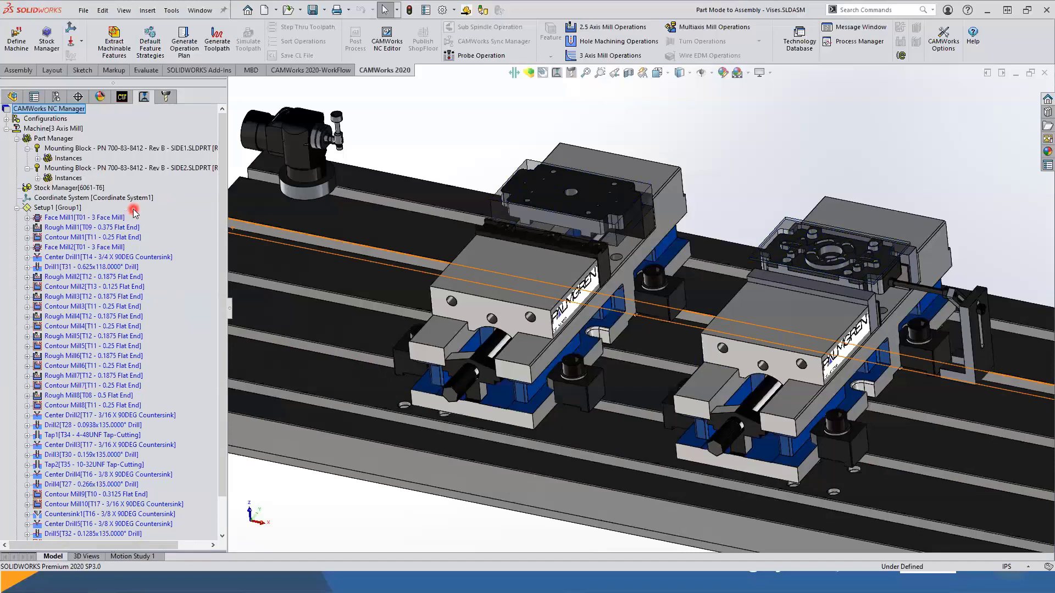
In Setup1 parameters, output toolpaths from each part's setup origin.
{"action": "right_click", "coordinate": [65, 208]}
{"action": "left_click", "coordinate": [106, 214]}
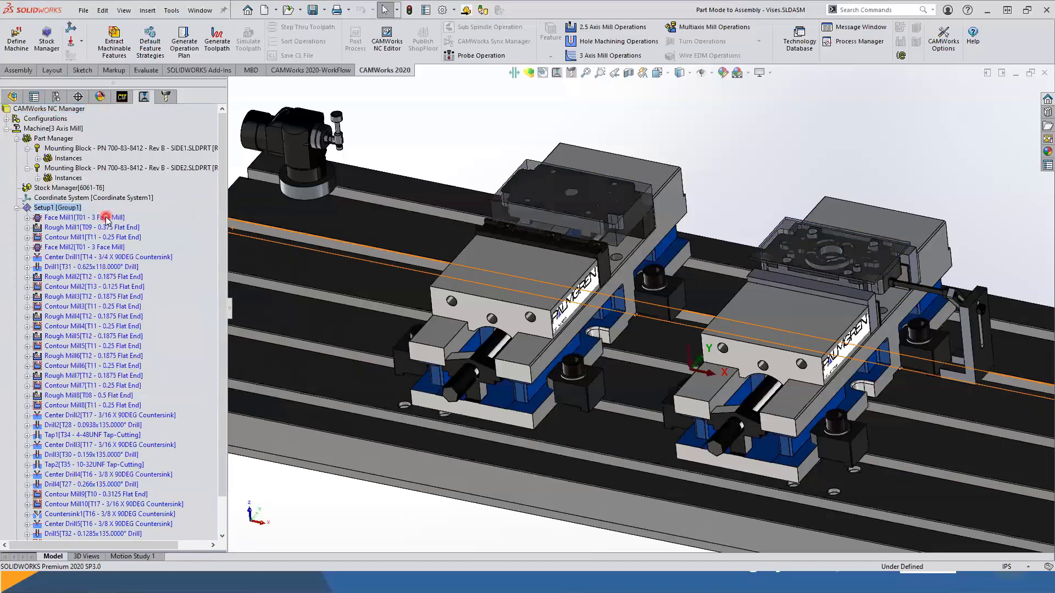
{"action": "left_click", "coordinate": [389, 129]}
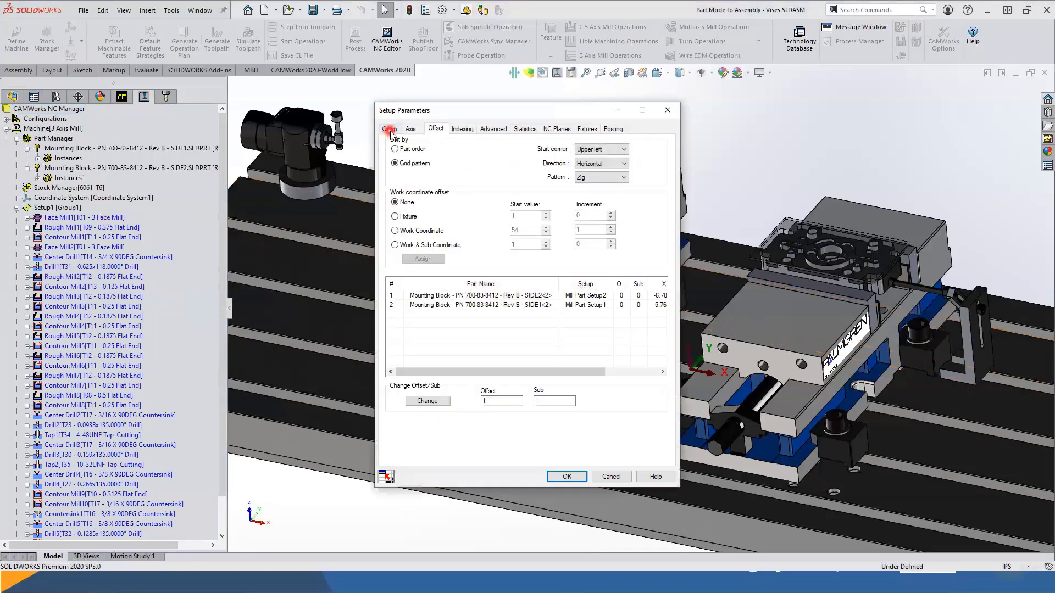
{"action": "left_click", "coordinate": [396, 174]}
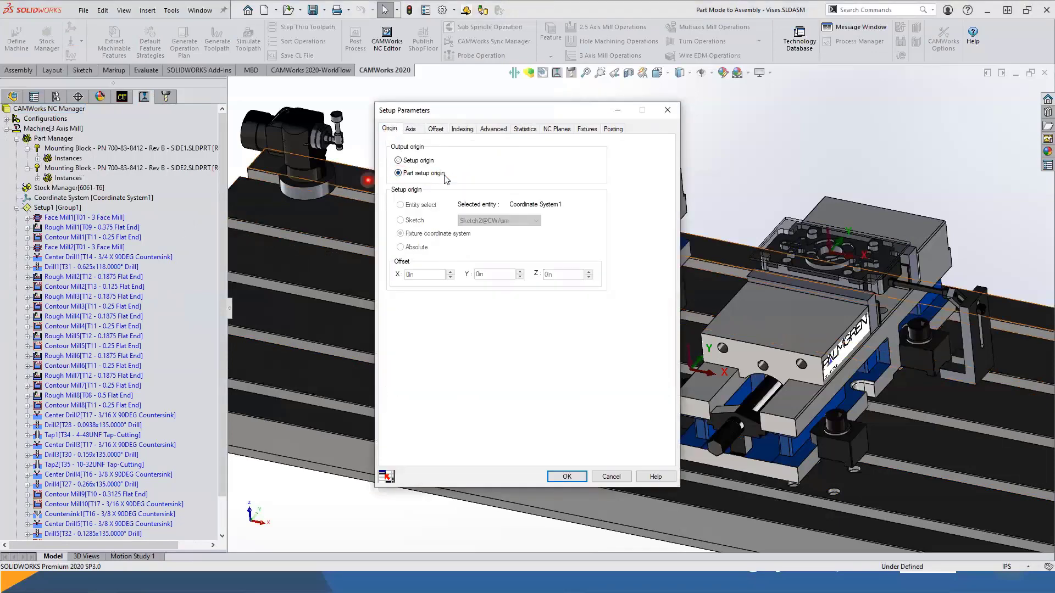
{"action": "left_click", "coordinate": [464, 116]}
{"action": "left_click_drag", "start_coordinate": [465, 110], "coordinate": [249, 90]}
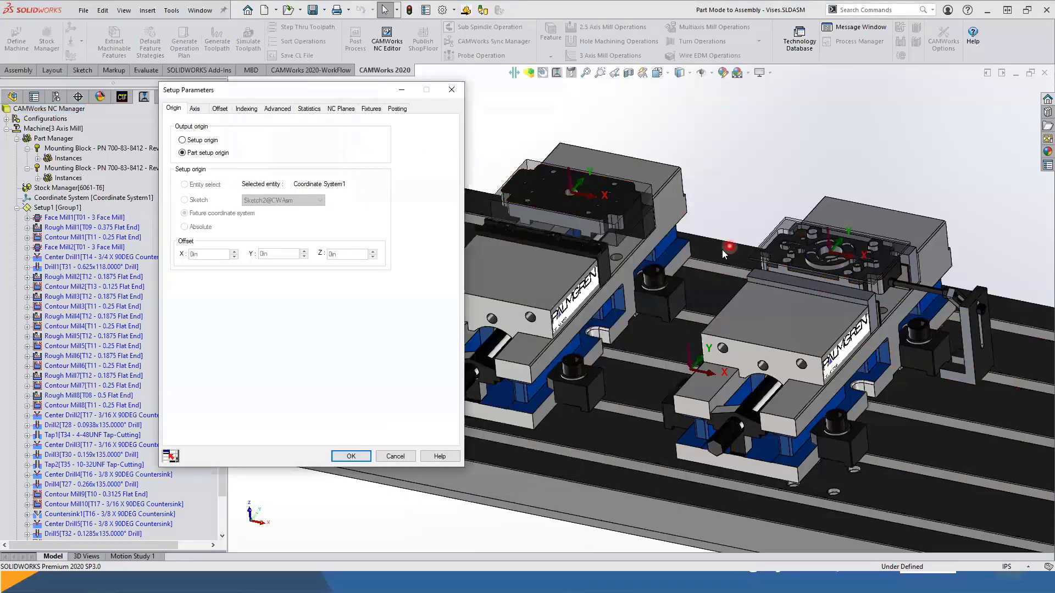
Sort by part order and assign work coordinate offsets 54 and 55, increment 1.
{"action": "left_click", "coordinate": [219, 108]}
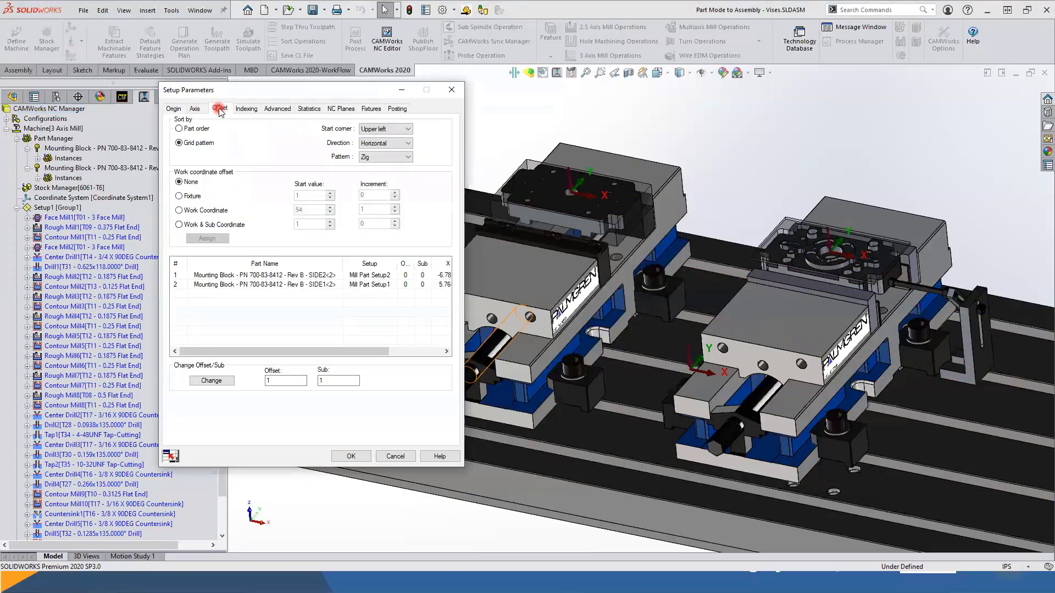
{"action": "left_click", "coordinate": [188, 129]}
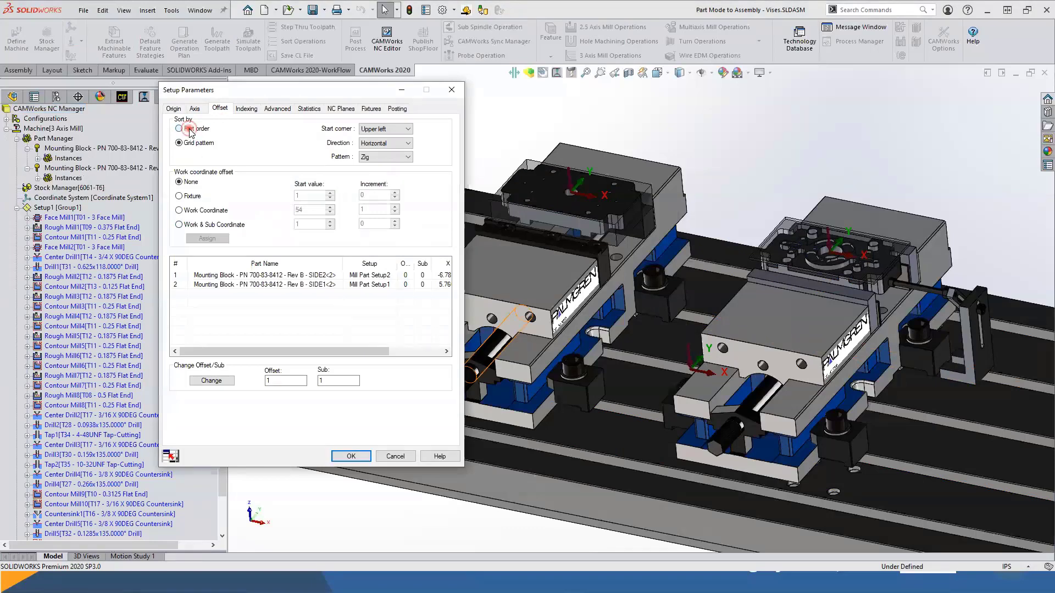
{"action": "left_click", "coordinate": [188, 212]}
{"action": "left_click", "coordinate": [179, 211]}
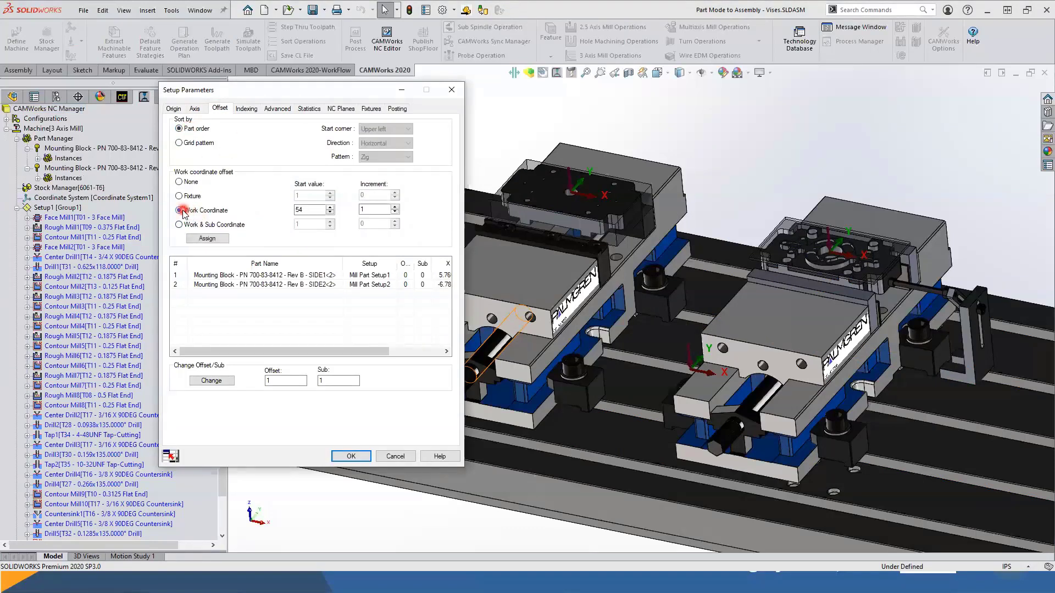
{"action": "left_click", "coordinate": [305, 210]}
{"action": "left_click", "coordinate": [379, 210]}
{"action": "left_click", "coordinate": [218, 239]}
{"action": "left_click", "coordinate": [262, 275]}
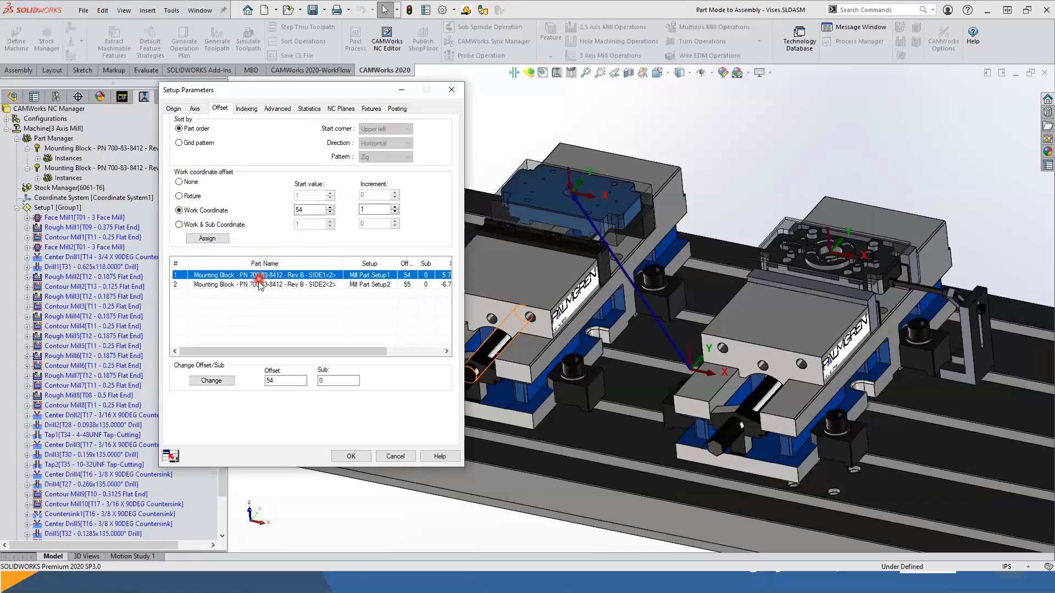
{"action": "left_click", "coordinate": [256, 285]}
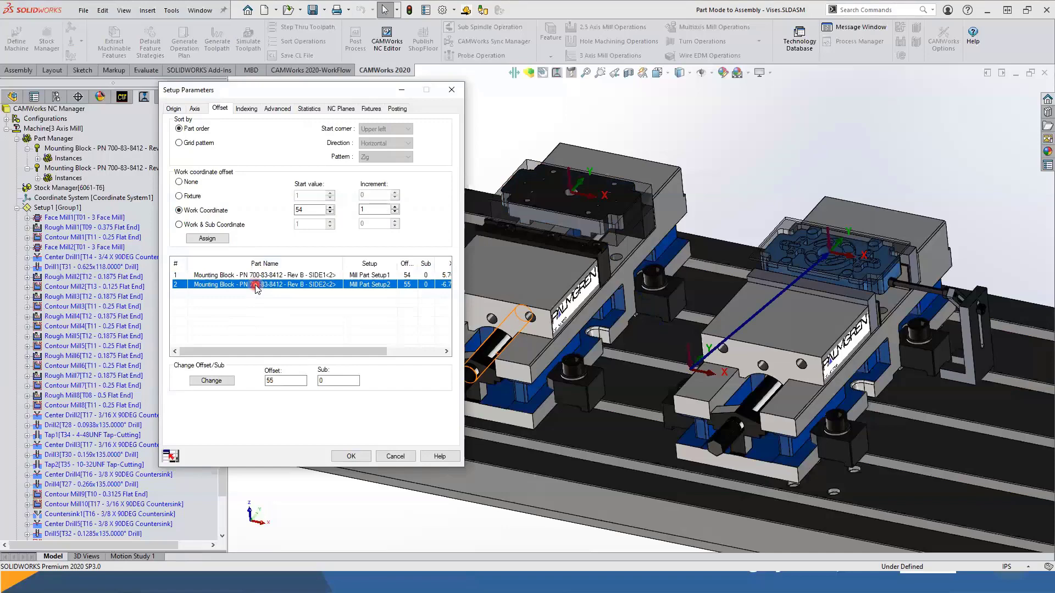
{"action": "left_click", "coordinate": [355, 457]}
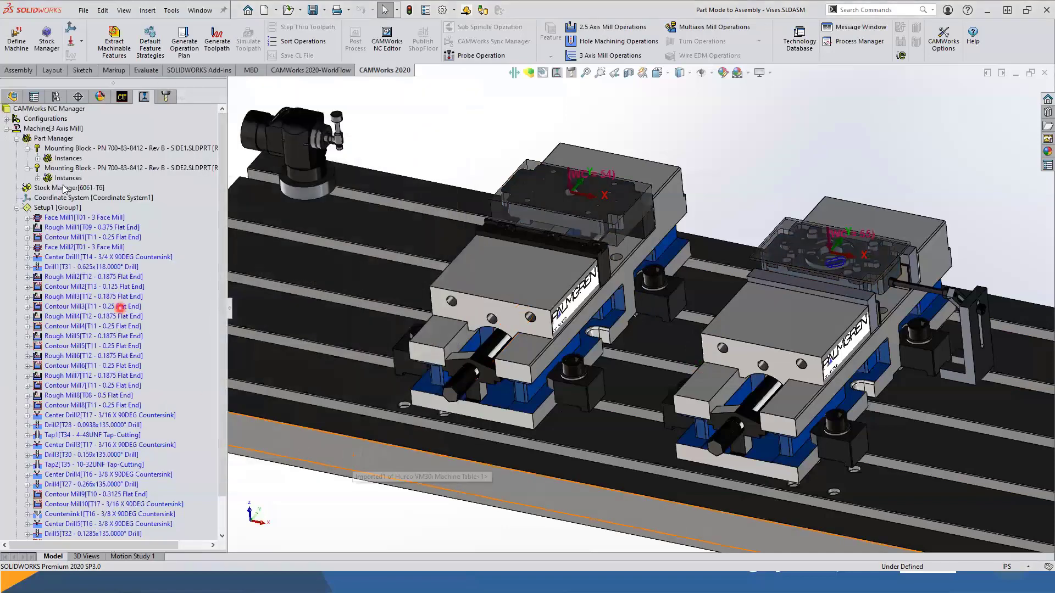
{"action": "left_click", "coordinate": [67, 128]}
Sort the operations by operation type, then by Tool, and apply the new order.
{"action": "right_click", "coordinate": [69, 130]}
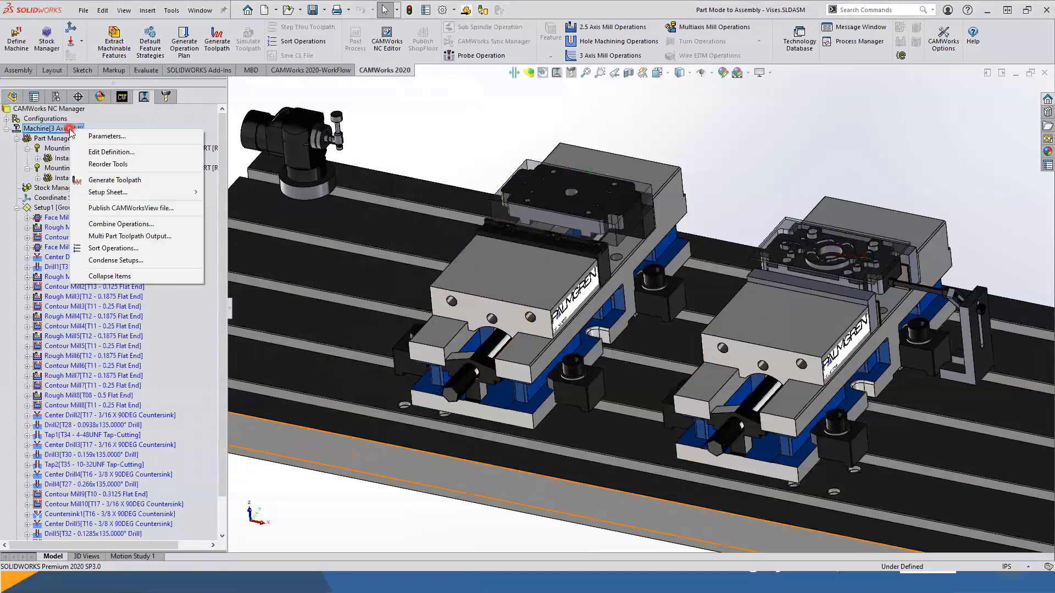
{"action": "left_click", "coordinate": [127, 249]}
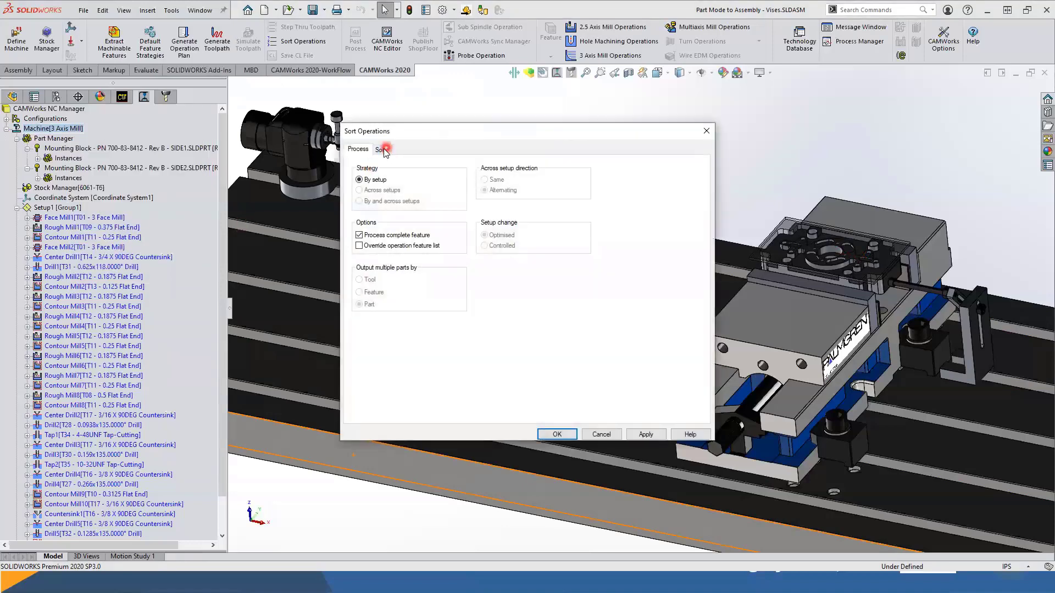
{"action": "left_click", "coordinate": [381, 149]}
{"action": "left_click", "coordinate": [535, 185]}
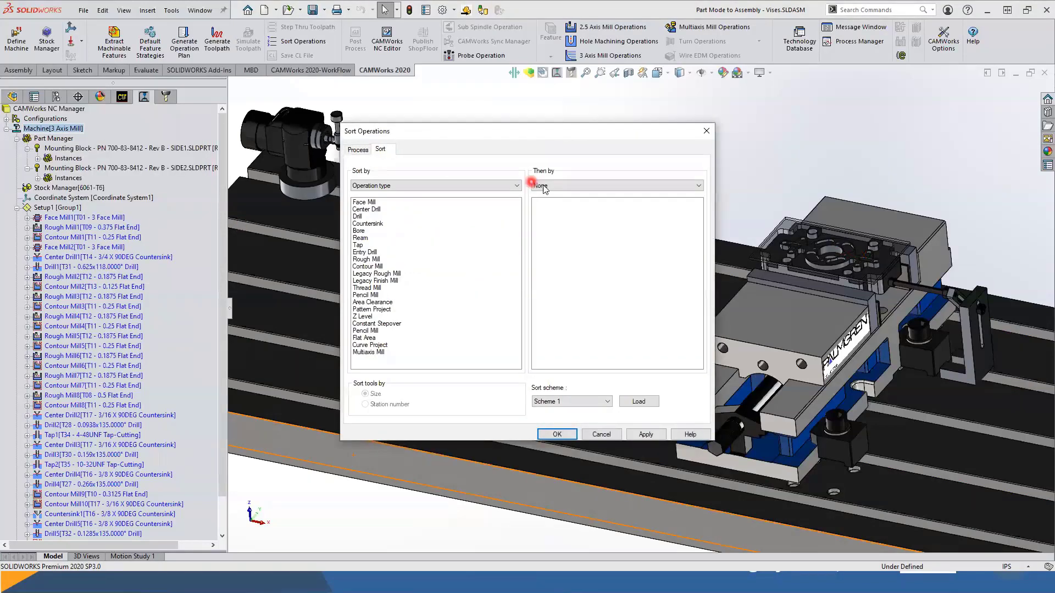
{"action": "left_click", "coordinate": [542, 195]}
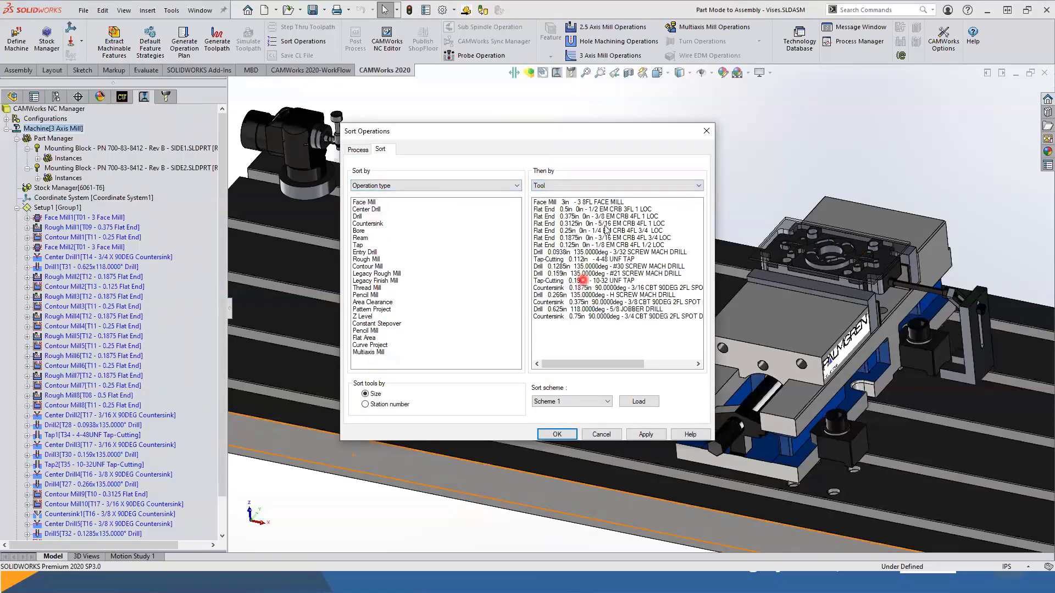
{"action": "left_click", "coordinate": [644, 435]}
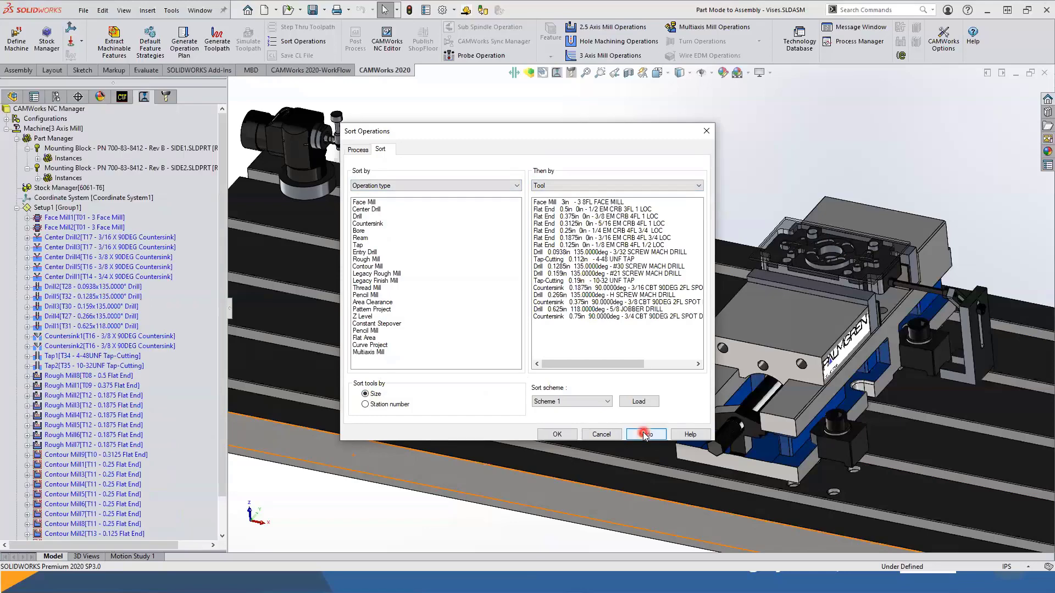
Close the sort settings and regenerate the toolpaths for the reordered operations.
{"action": "left_click", "coordinate": [108, 366]}
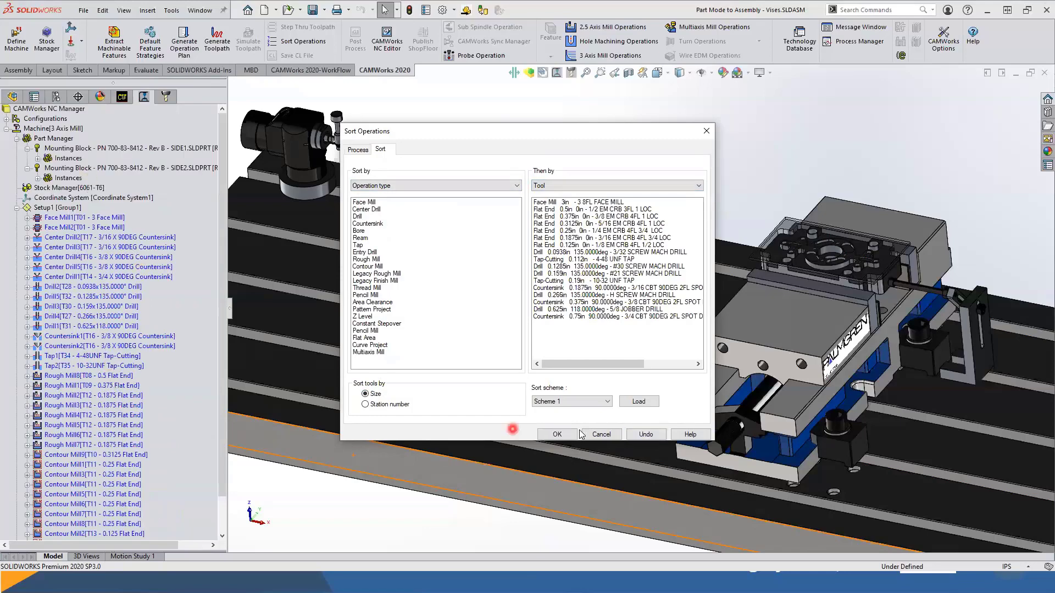
{"action": "left_click", "coordinate": [557, 434]}
{"action": "left_click", "coordinate": [558, 434]}
{"action": "left_click", "coordinate": [217, 44]}
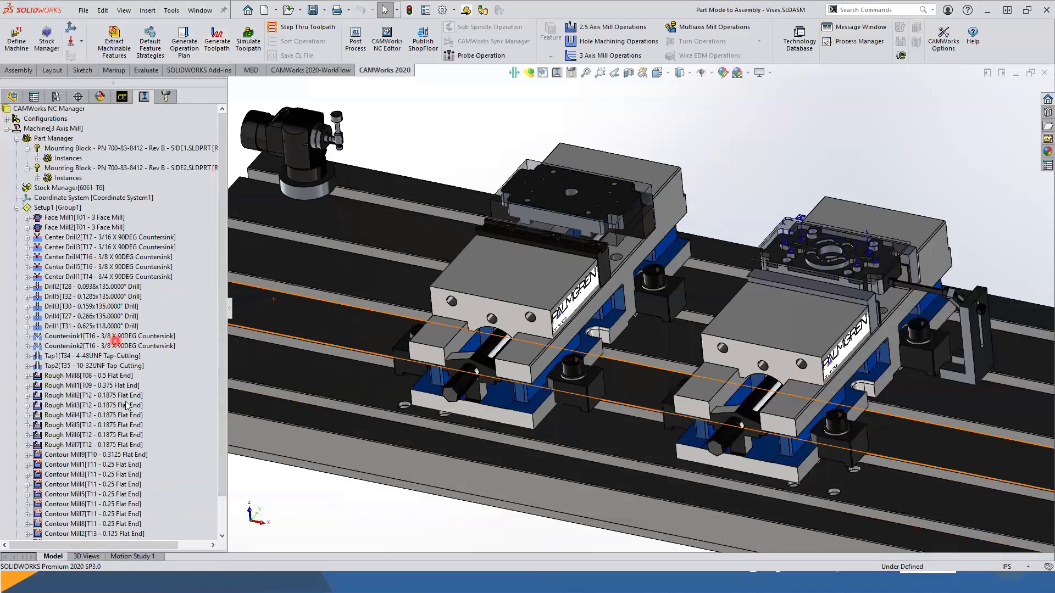
{"action": "left_click", "coordinate": [137, 466]}
{"action": "scroll", "coordinate": [222, 494], "scroll_direction": "down", "scroll_amount": 2}
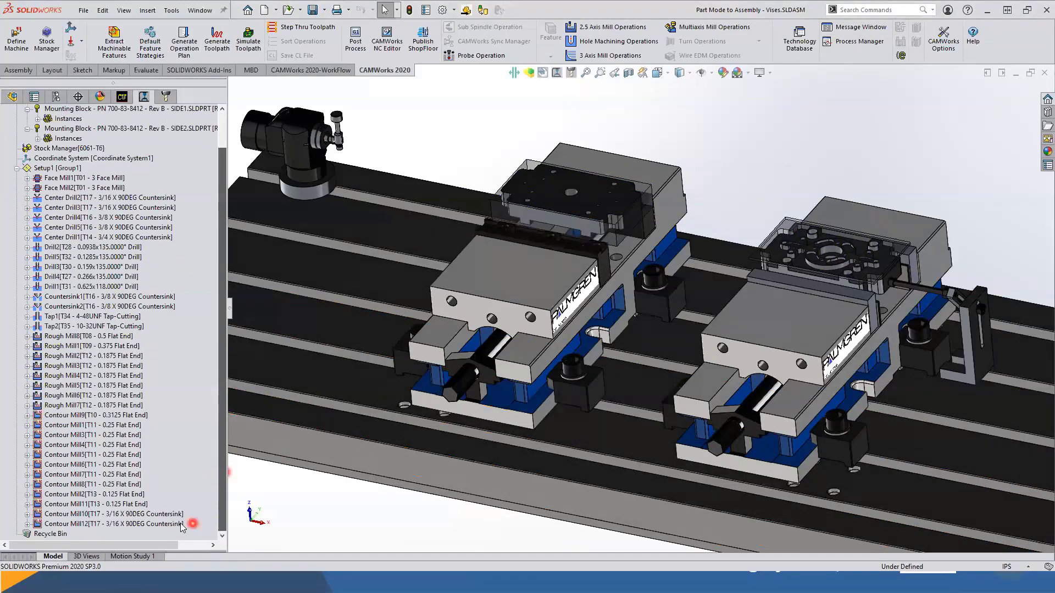
{"action": "left_click", "coordinate": [117, 516]}
{"action": "left_click", "coordinate": [137, 395]}
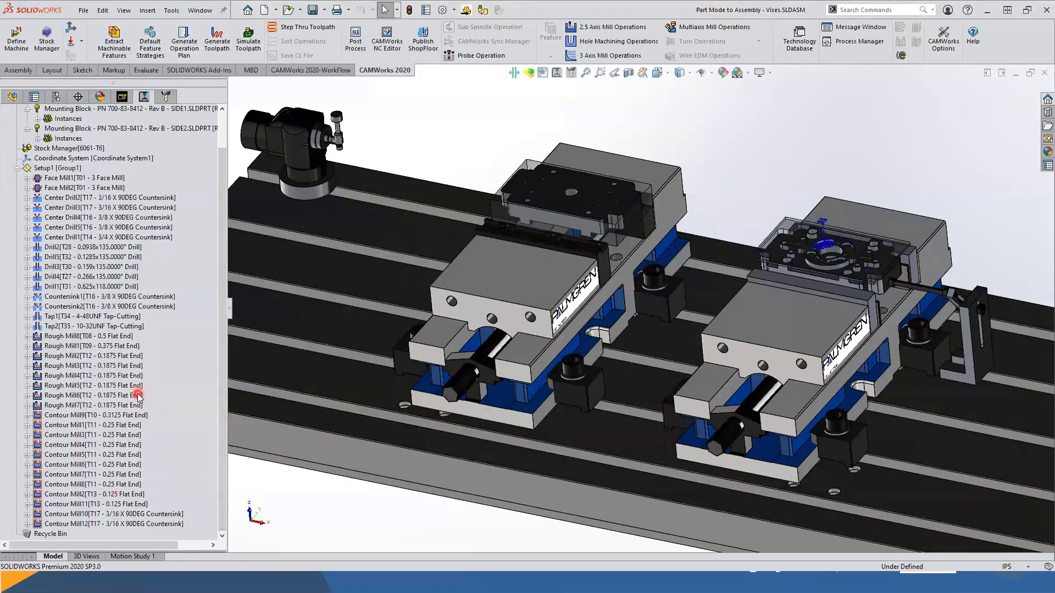
{"action": "left_click", "coordinate": [138, 284]}
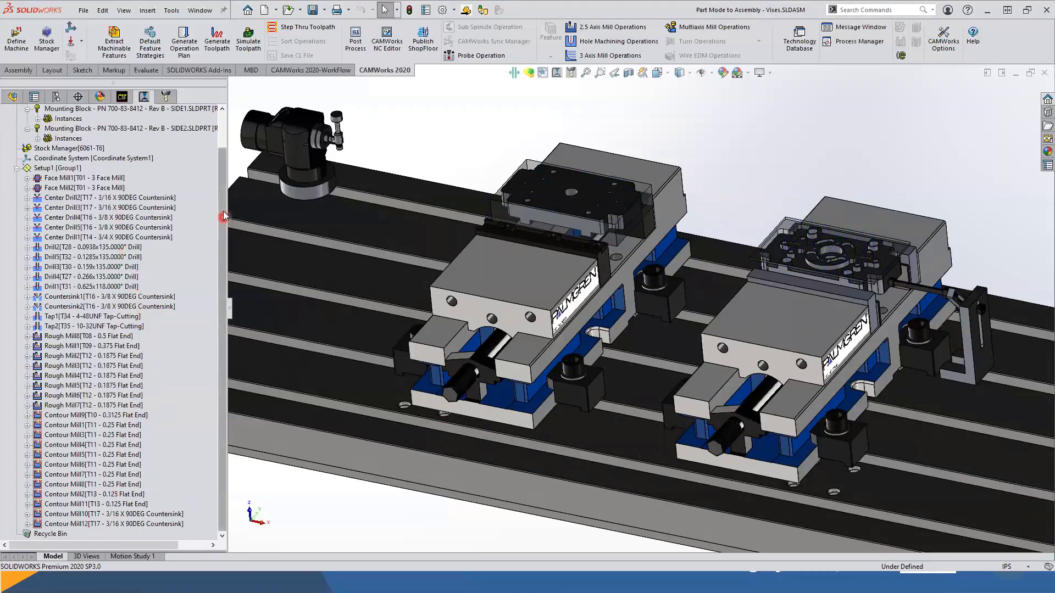
{"action": "left_click_drag", "start_coordinate": [225, 192], "coordinate": [227, 175]}
{"action": "left_click", "coordinate": [78, 209]}
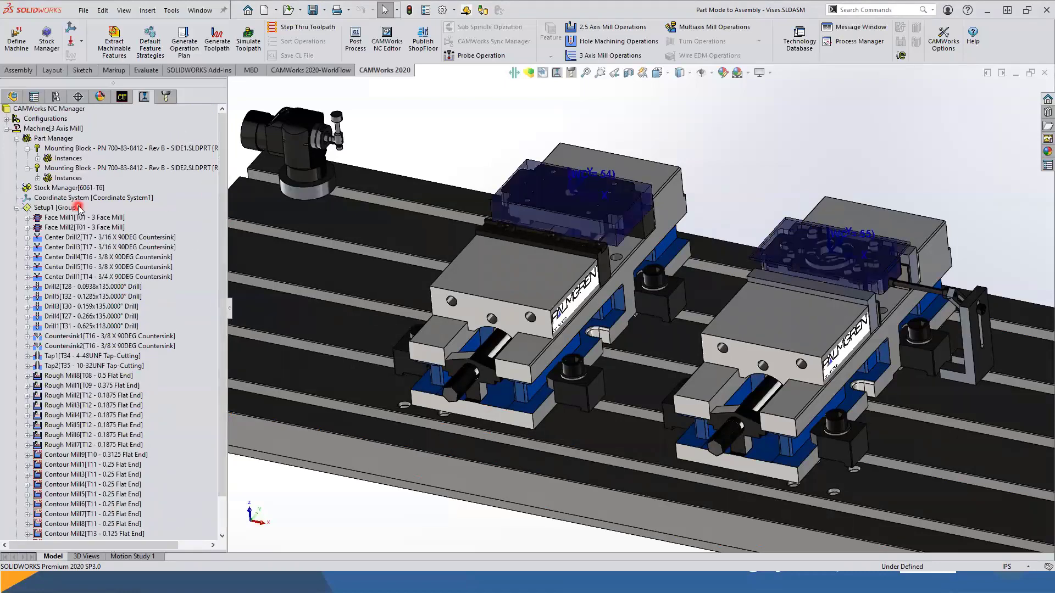
{"action": "left_click", "coordinate": [167, 266]}
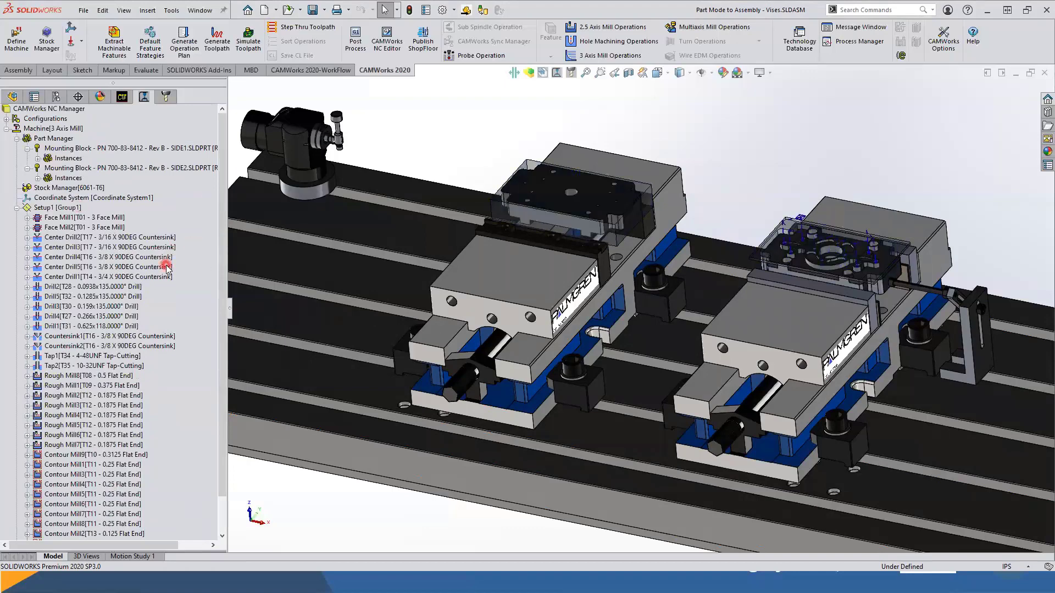
Open Setup1's definition on the Fixtures tab and clear the highlighted model items.
{"action": "right_click", "coordinate": [65, 207]}
{"action": "left_click", "coordinate": [100, 219]}
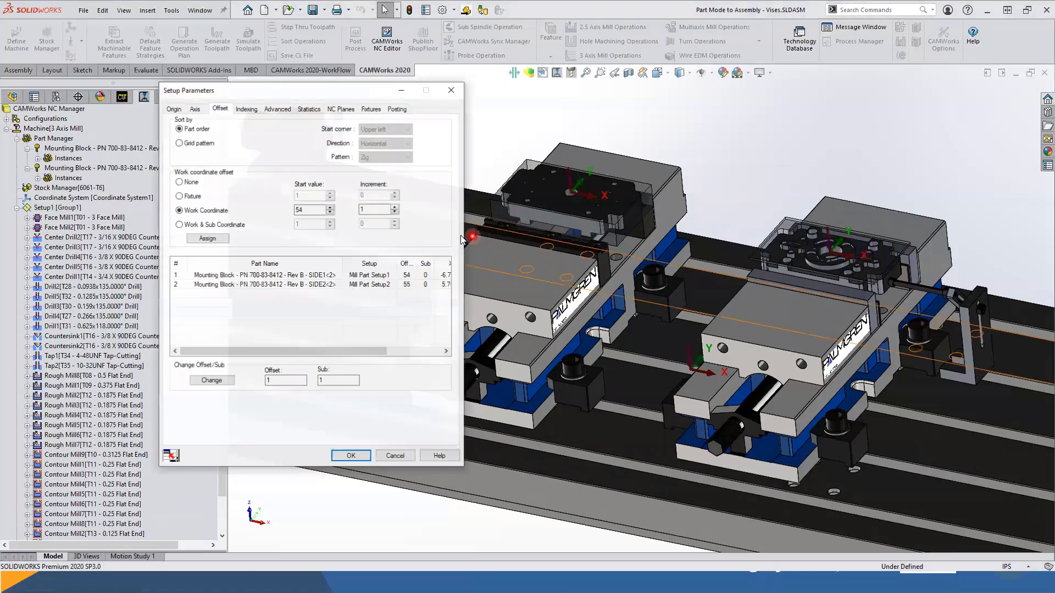
{"action": "left_click", "coordinate": [376, 109]}
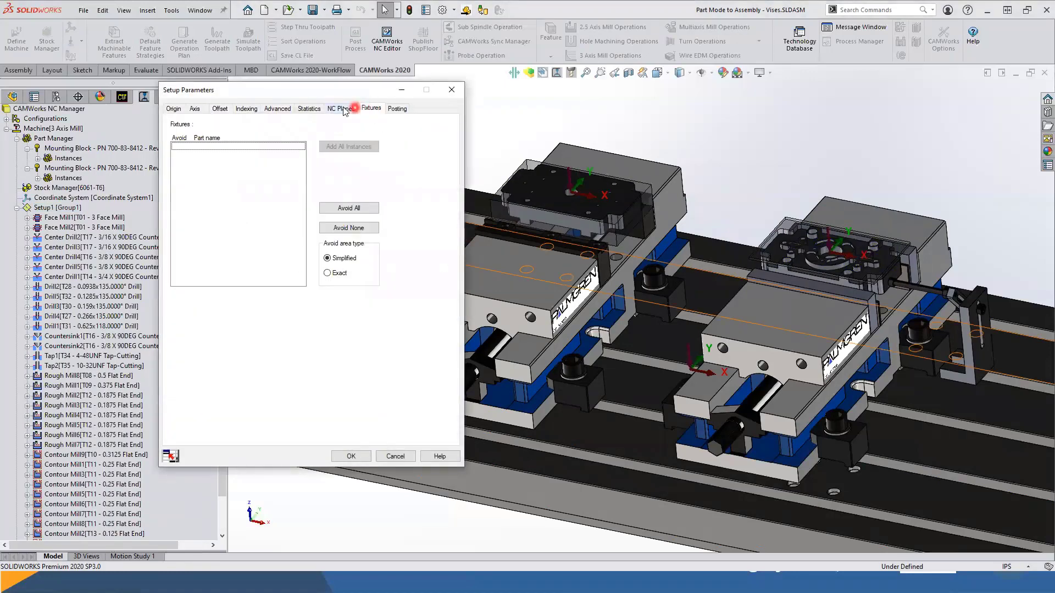
{"action": "left_click", "coordinate": [377, 139]}
{"action": "left_click", "coordinate": [764, 292]}
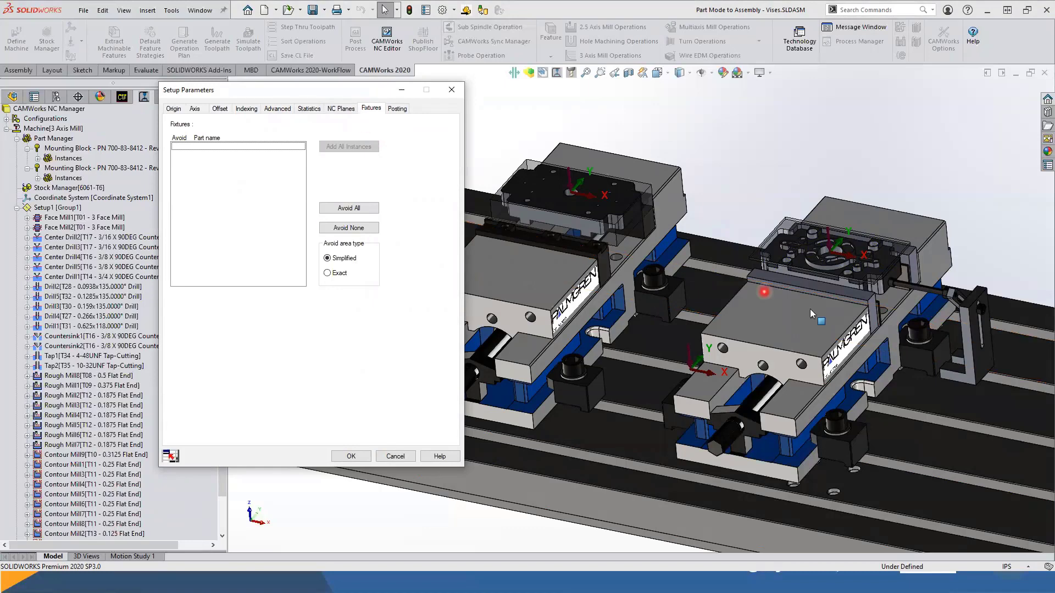
Add both Palmgren vises, the TalonGrip clamps, vise clamps and Part Stop Assembly as fixtures.
{"action": "left_click", "coordinate": [14, 98]}
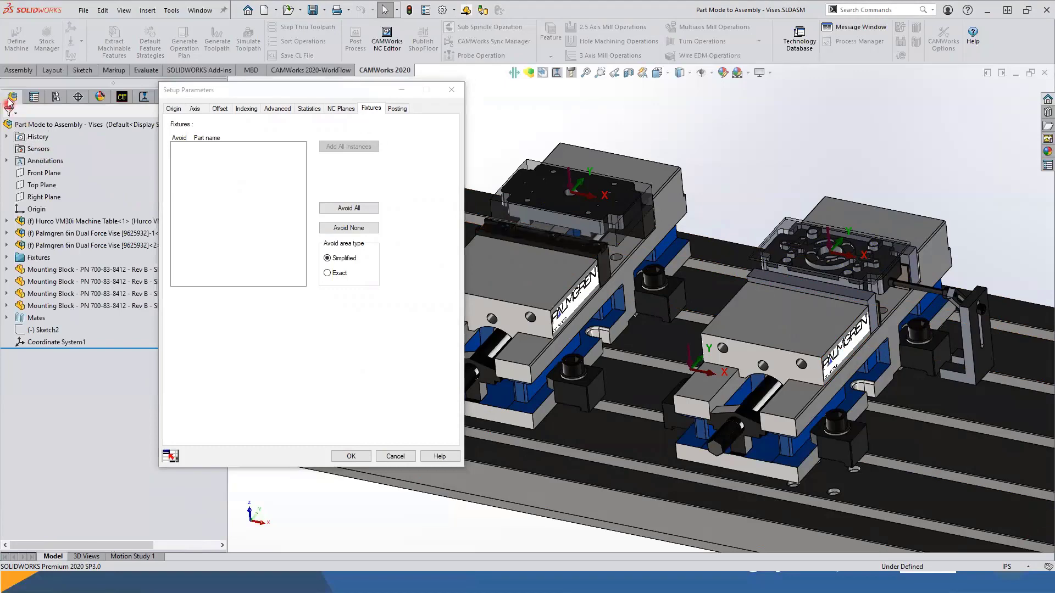
{"action": "left_click", "coordinate": [35, 188]}
{"action": "left_click", "coordinate": [75, 225]}
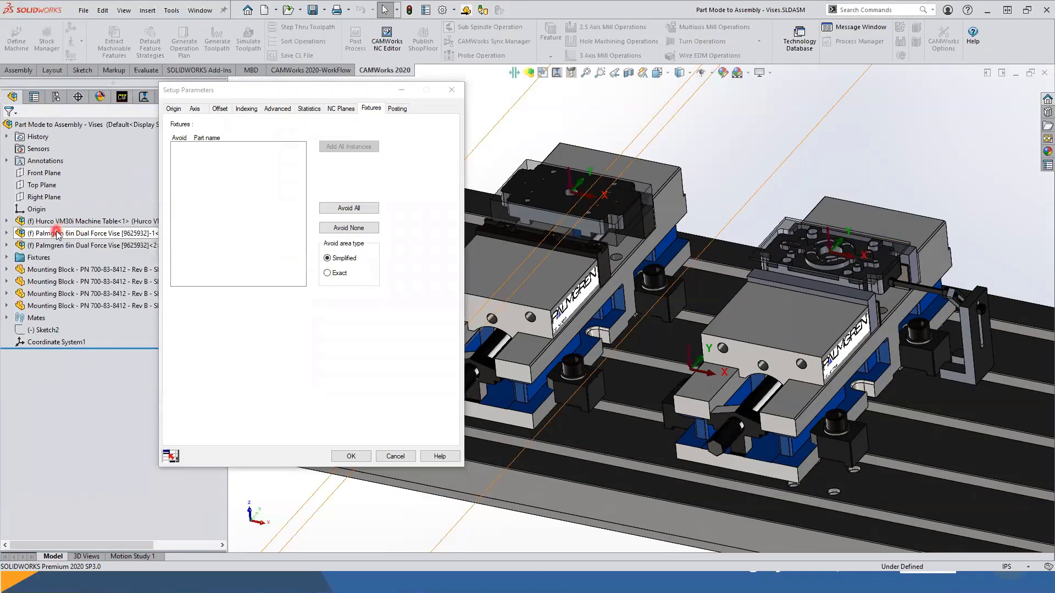
{"action": "left_click", "coordinate": [57, 233]}
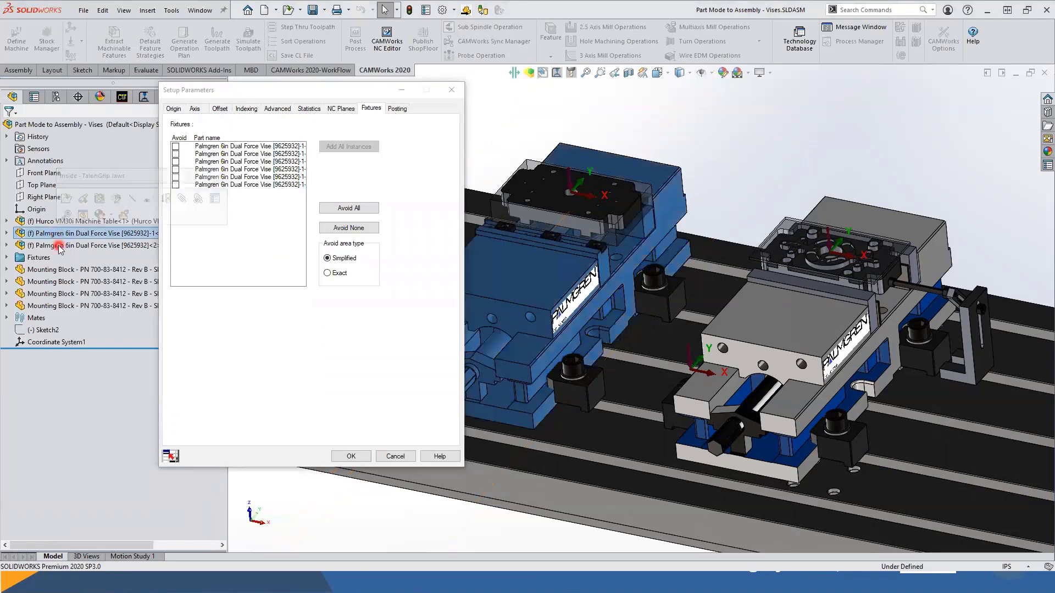
{"action": "left_click", "coordinate": [59, 246], "text": "ctrl"}
{"action": "left_click", "coordinate": [6, 258]}
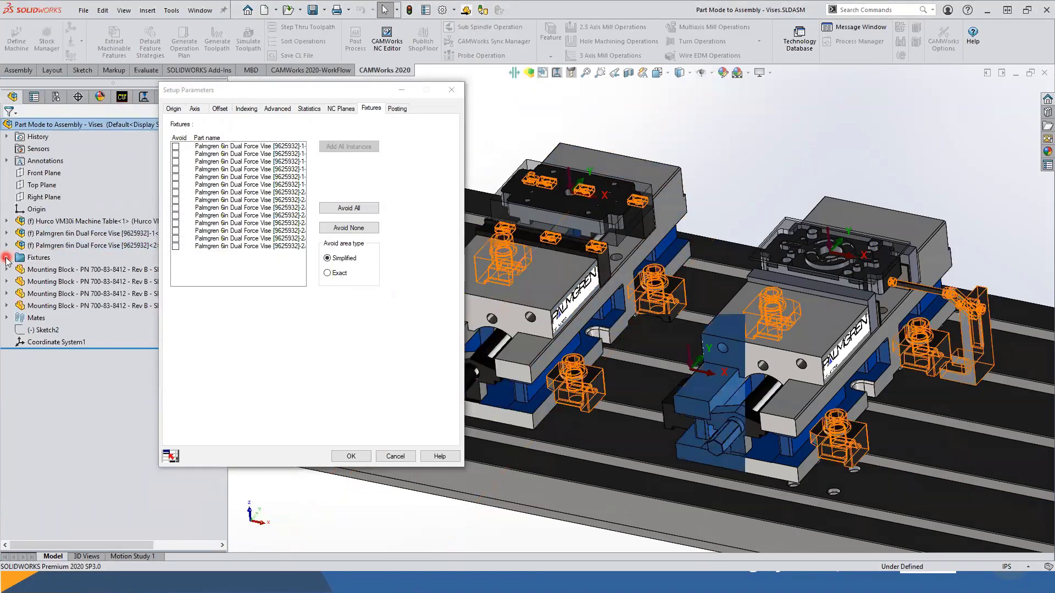
{"action": "left_click", "coordinate": [53, 270]}
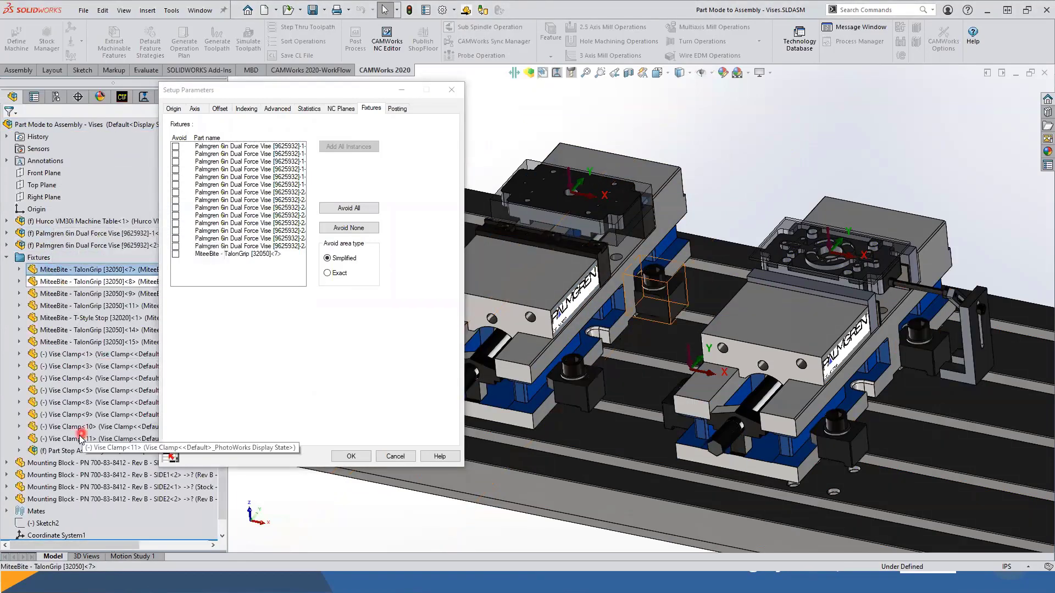
{"action": "left_click", "coordinate": [70, 452]}
{"action": "left_click", "coordinate": [70, 452], "text": "shift"}
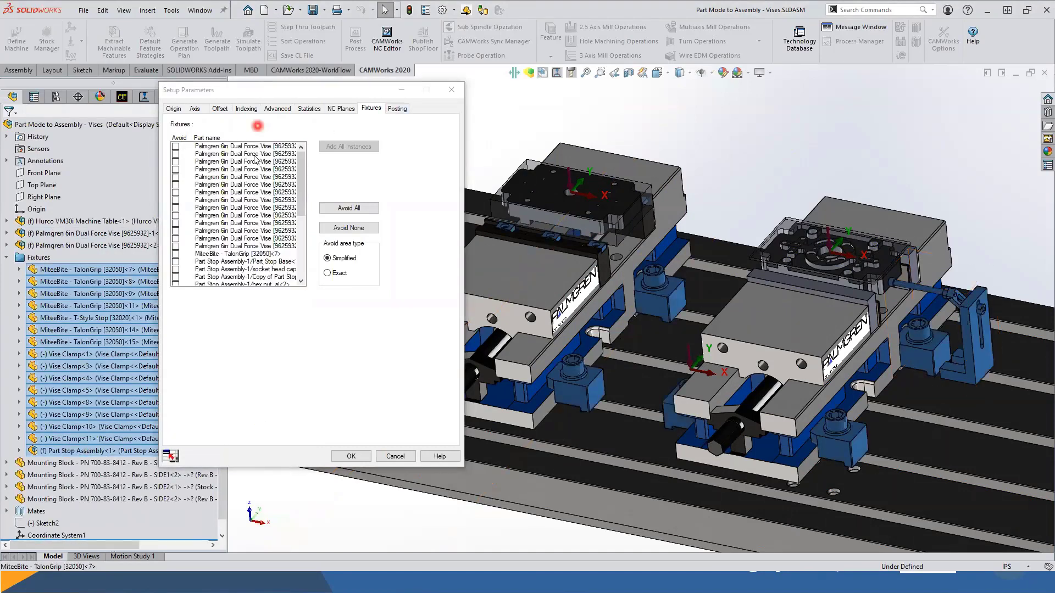
Confirm the fixture list, then select the Center Drill2 operation in the operations tree.
{"action": "left_click", "coordinate": [351, 456]}
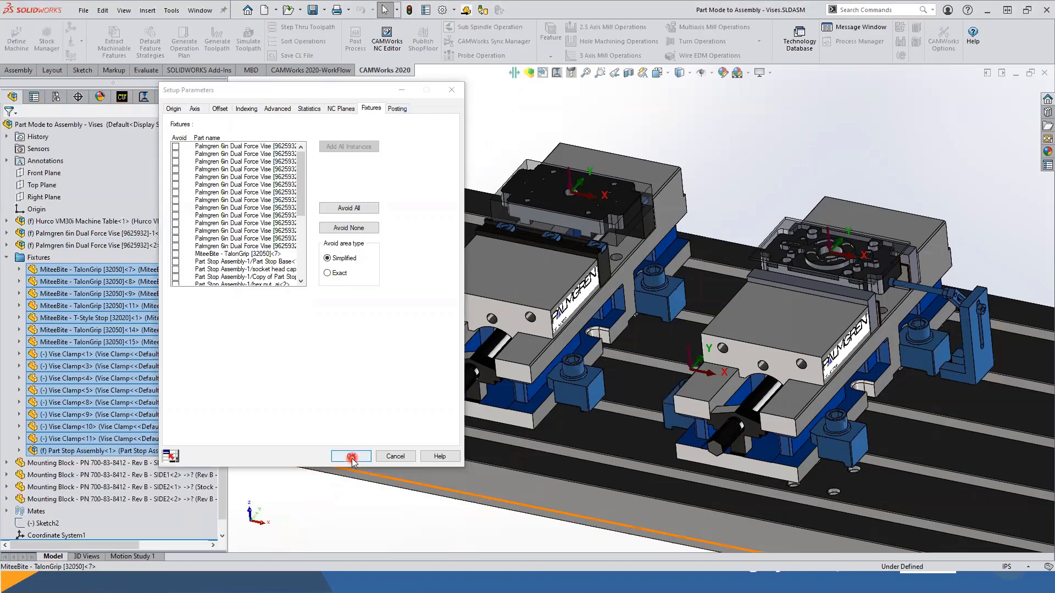
{"action": "left_click", "coordinate": [143, 98]}
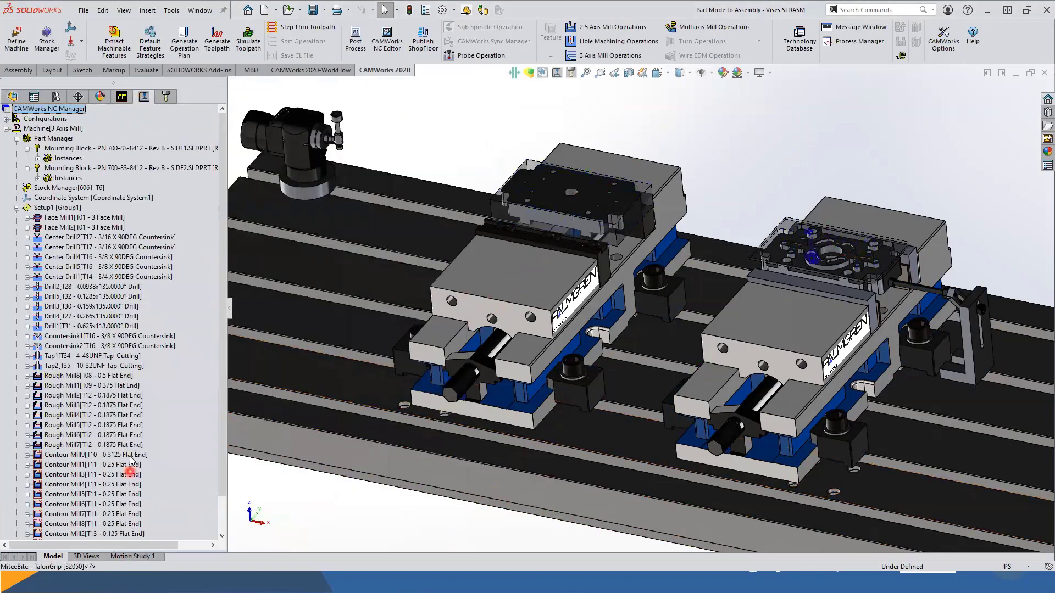
{"action": "left_click", "coordinate": [111, 240]}
Start Simulate Toolpath and orbit to an oblique view of both vises.
{"action": "left_click", "coordinate": [253, 44]}
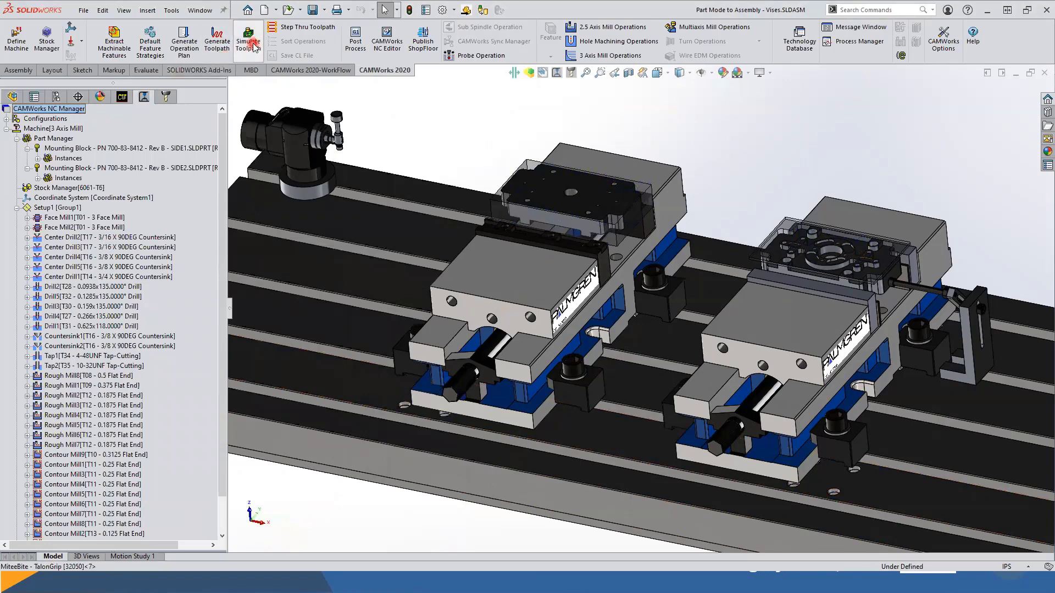
{"action": "left_click", "coordinate": [252, 44]}
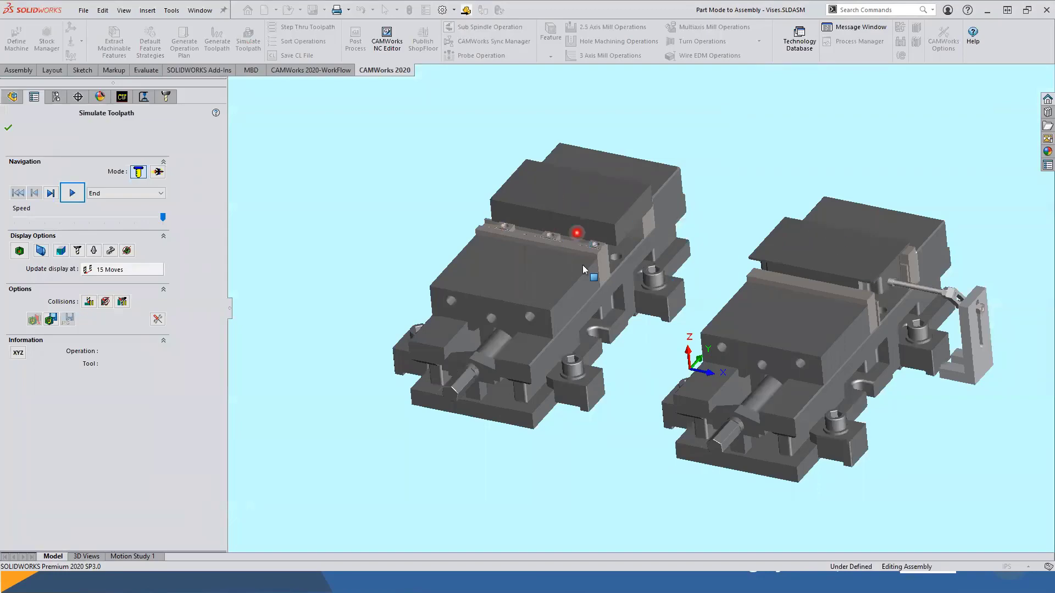
{"action": "middle_click_drag", "start_coordinate": [590, 332], "coordinate": [600, 365]}
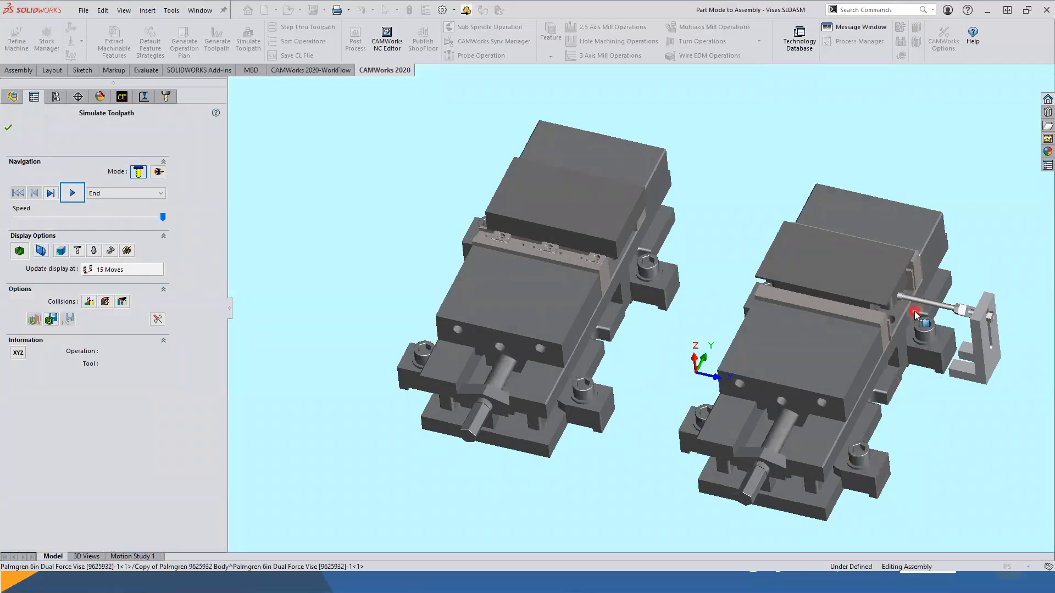
{"action": "middle_click_drag", "start_coordinate": [830, 302], "coordinate": [528, 275]}
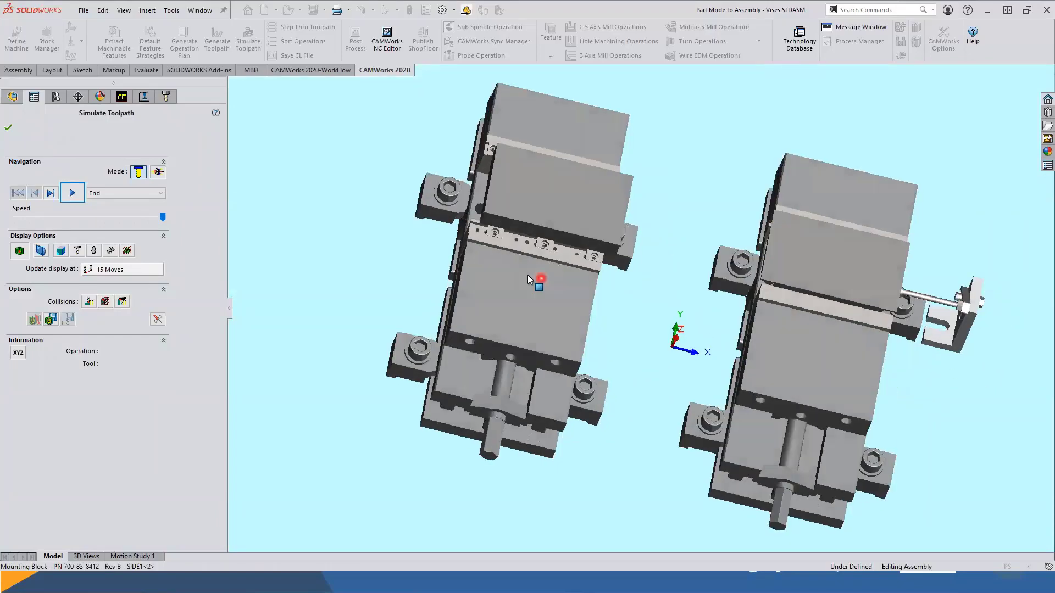
{"action": "scroll", "coordinate": [496, 244], "scroll_direction": "down", "scroll_amount": 3}
{"action": "scroll", "coordinate": [573, 152], "scroll_direction": "down", "scroll_amount": 3}
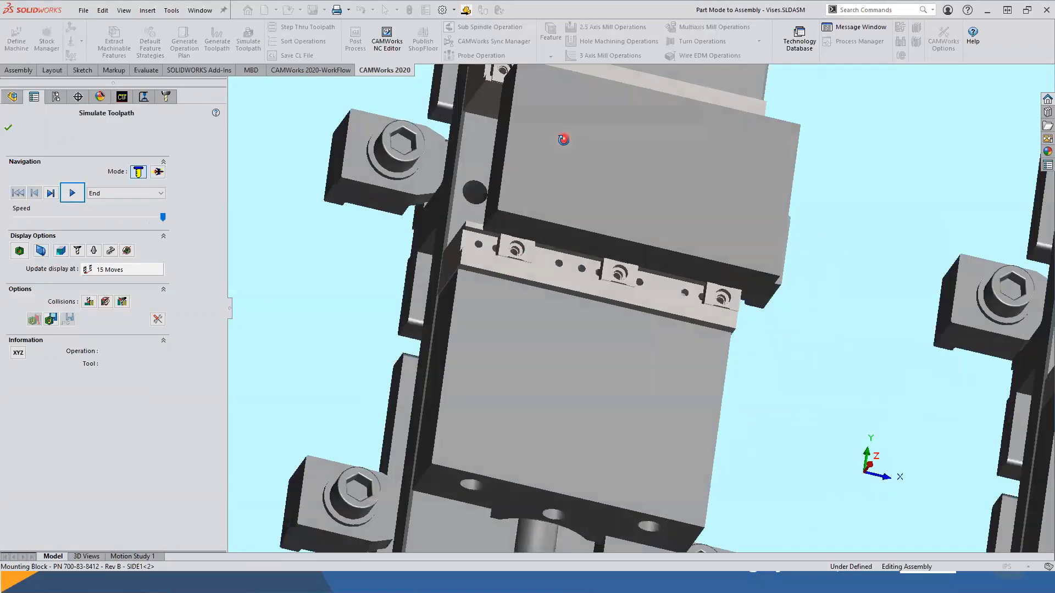
{"action": "scroll", "coordinate": [574, 152], "scroll_direction": "up", "scroll_amount": 3}
{"action": "scroll", "coordinate": [574, 153], "scroll_direction": "down", "scroll_amount": 3}
{"action": "mouse_move", "coordinate": [572, 156]}
{"action": "middle_mouse_down"}
{"action": "mouse_move", "coordinate": [555, 169]}
{"action": "mouse_move", "coordinate": [553, 156]}
{"action": "mouse_move", "coordinate": [776, 301]}
{"action": "mouse_move", "coordinate": [924, 247]}
{"action": "mouse_move", "coordinate": [848, 182]}
{"action": "mouse_move", "coordinate": [890, 231]}
{"action": "mouse_move", "coordinate": [916, 222]}
{"action": "mouse_move", "coordinate": [957, 269]}
{"action": "mouse_move", "coordinate": [769, 254]}
{"action": "mouse_move", "coordinate": [753, 292]}
{"action": "middle_mouse_up"}
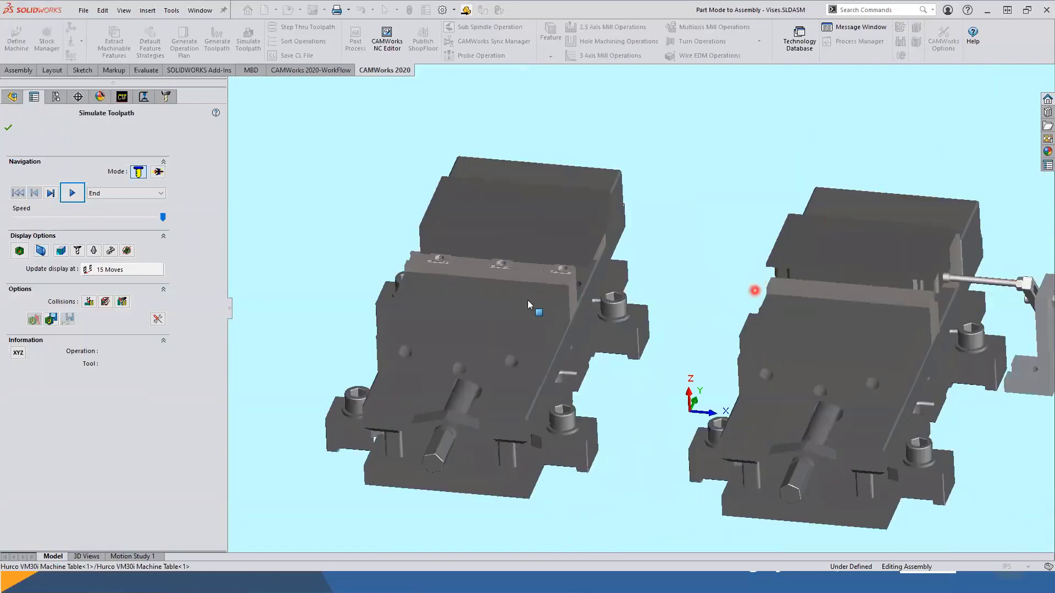
Play the simulation through Contour Mill12 from above, then close it.
{"action": "left_click", "coordinate": [73, 195]}
{"action": "left_click", "coordinate": [73, 193]}
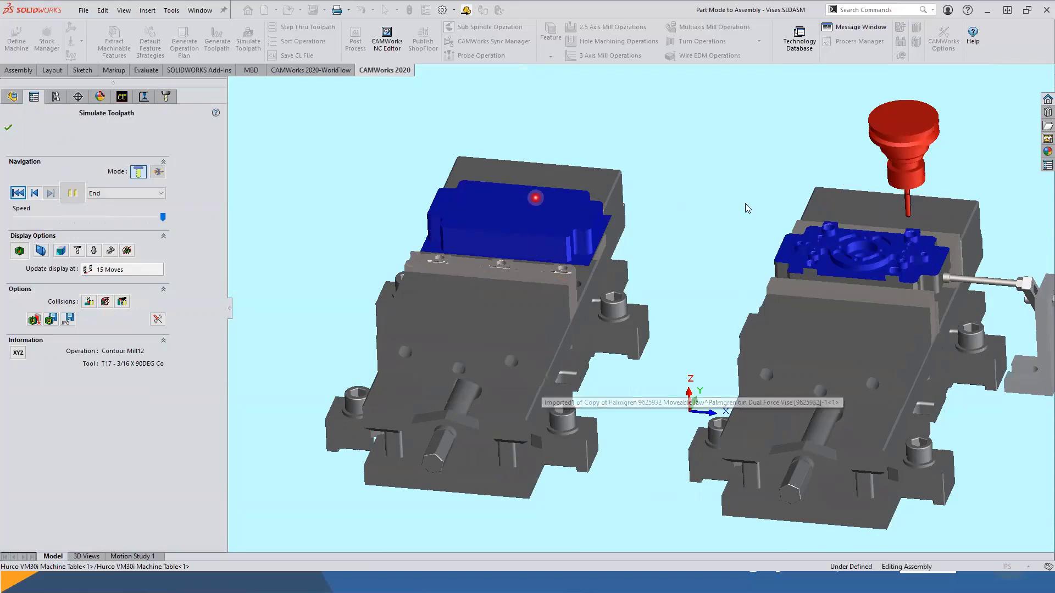
{"action": "mouse_move", "coordinate": [826, 200]}
{"action": "middle_mouse_down"}
{"action": "mouse_move", "coordinate": [836, 264]}
{"action": "mouse_move", "coordinate": [877, 295]}
{"action": "mouse_move", "coordinate": [858, 369]}
{"action": "mouse_move", "coordinate": [828, 211]}
{"action": "middle_mouse_up"}
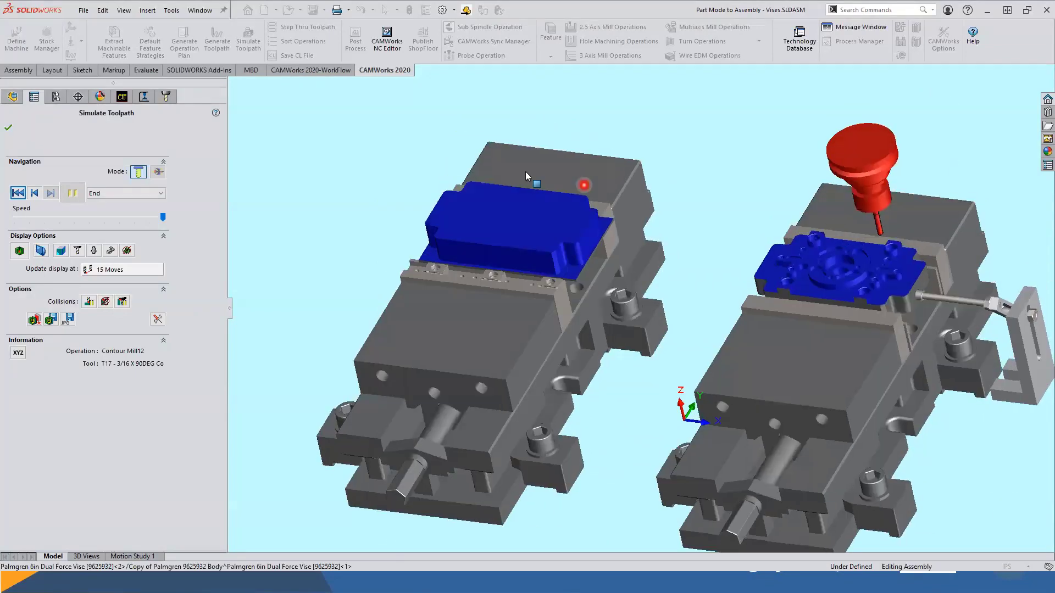
{"action": "left_click", "coordinate": [9, 128]}
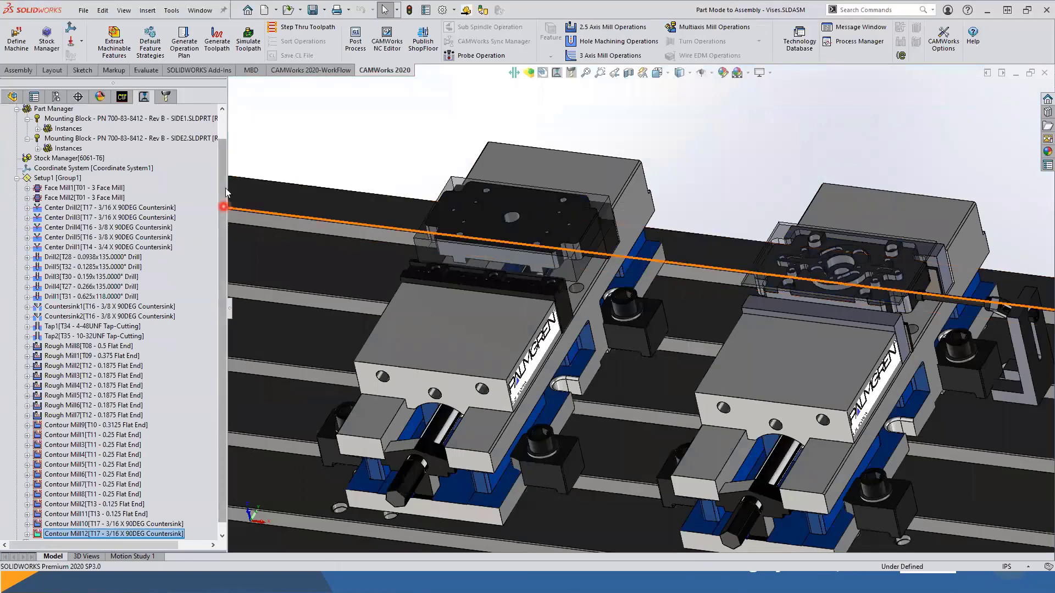
Post G-code for machine simulation, replacing the existing Part Mode to Assembly - Vises.FNC.
{"action": "scroll", "coordinate": [147, 154], "scroll_direction": "up", "scroll_amount": 1}
{"action": "right_click", "coordinate": [55, 131]}
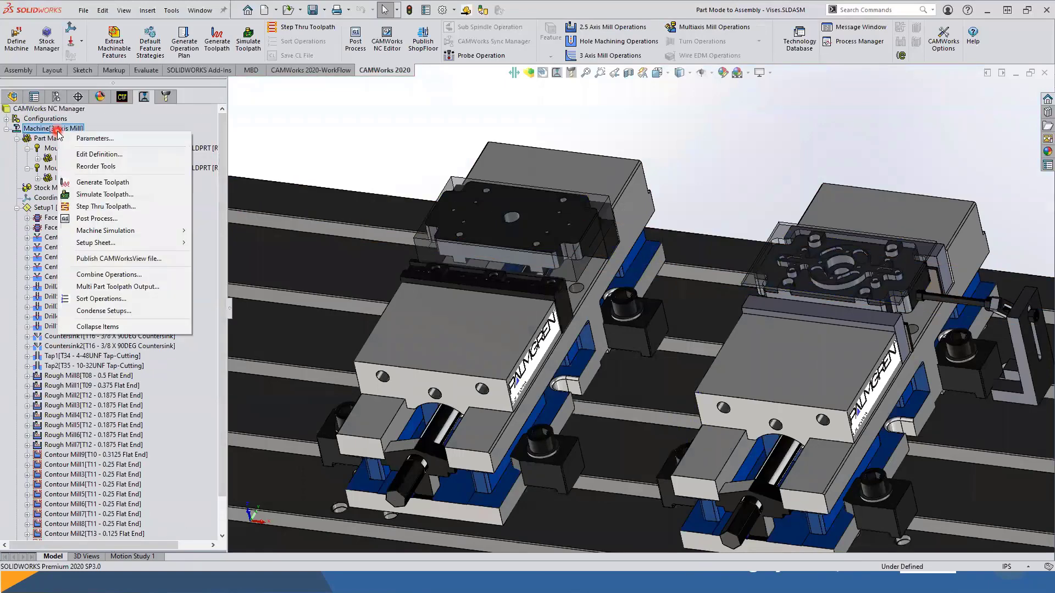
{"action": "mouse_move", "coordinate": [145, 231]}
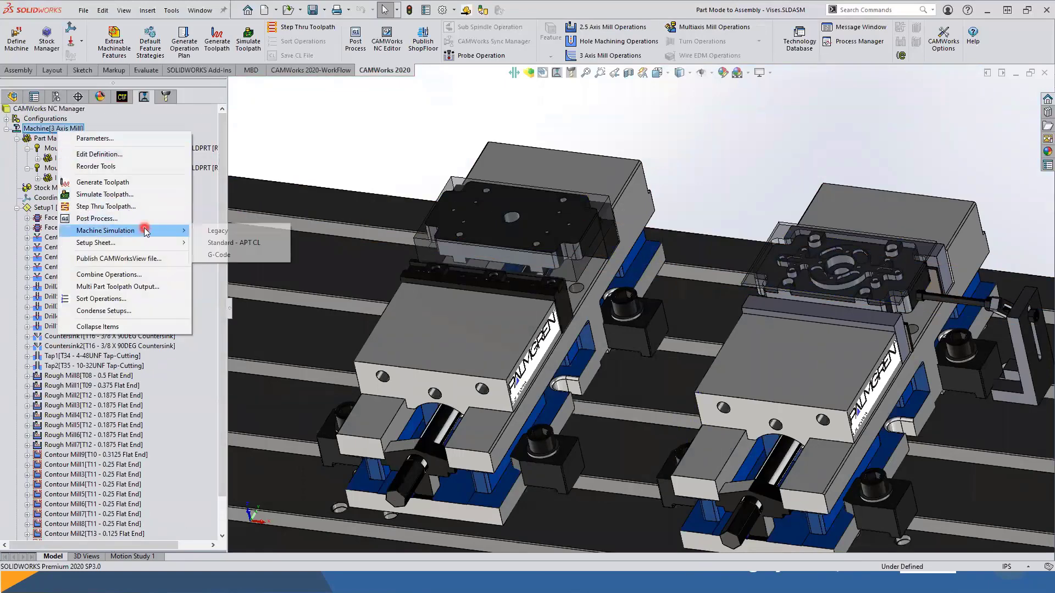
{"action": "left_click", "coordinate": [243, 255]}
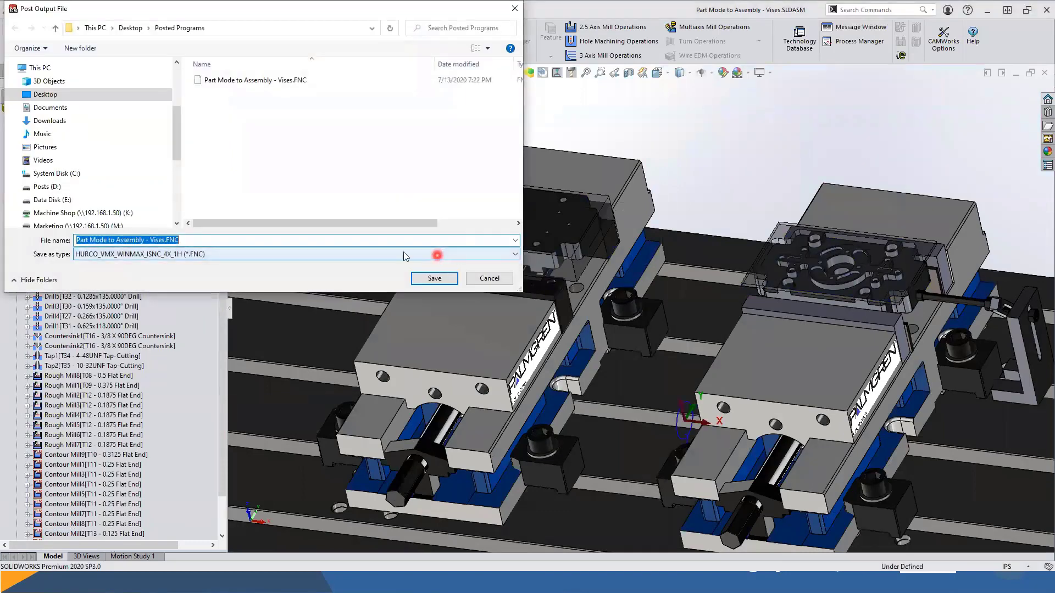
{"action": "left_click", "coordinate": [434, 278]}
{"action": "left_click", "coordinate": [548, 288]}
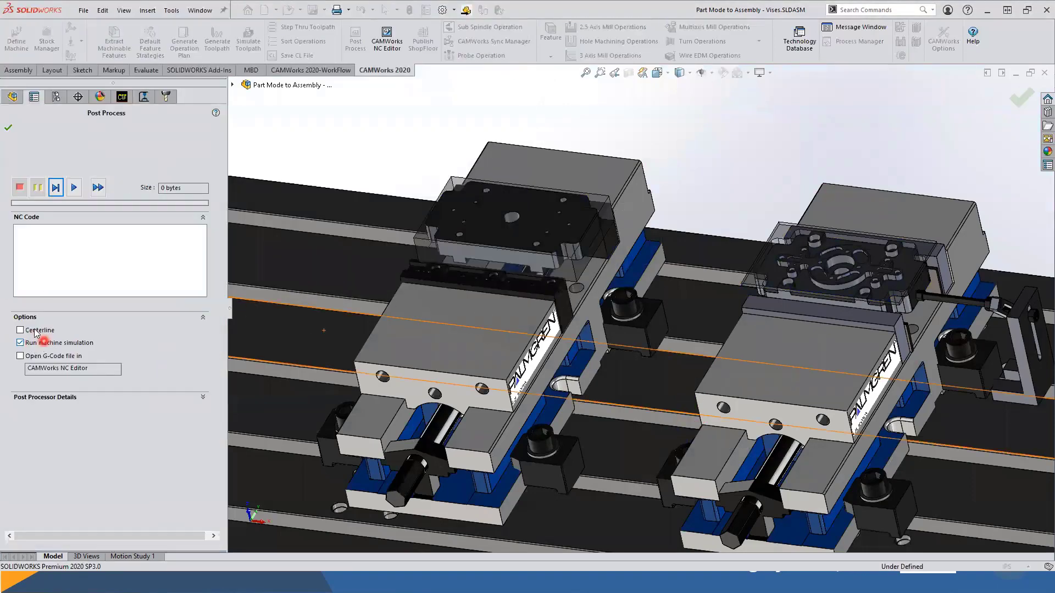
Run the post to the end (200.29 KB) and accept it to load the Hurco VM30i.
{"action": "left_click", "coordinate": [97, 189]}
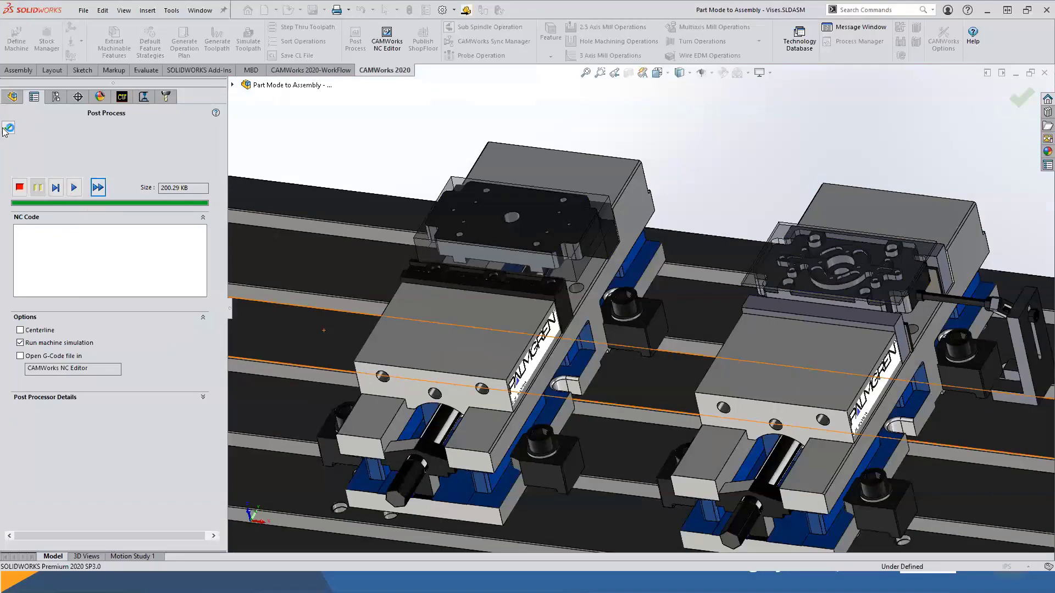
{"action": "left_click", "coordinate": [232, 190]}
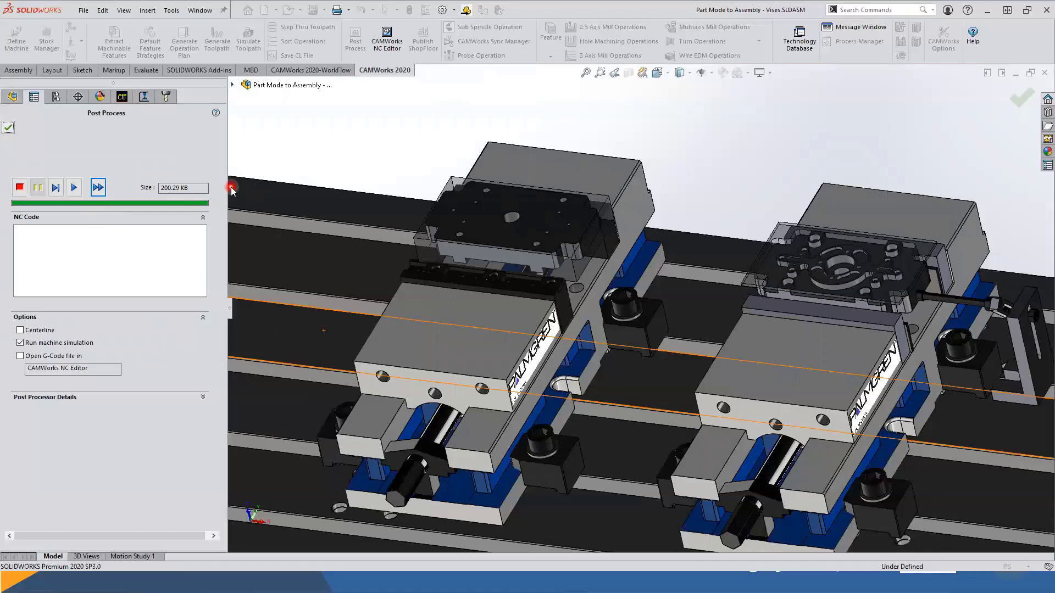
{"action": "left_click", "coordinate": [414, 176]}
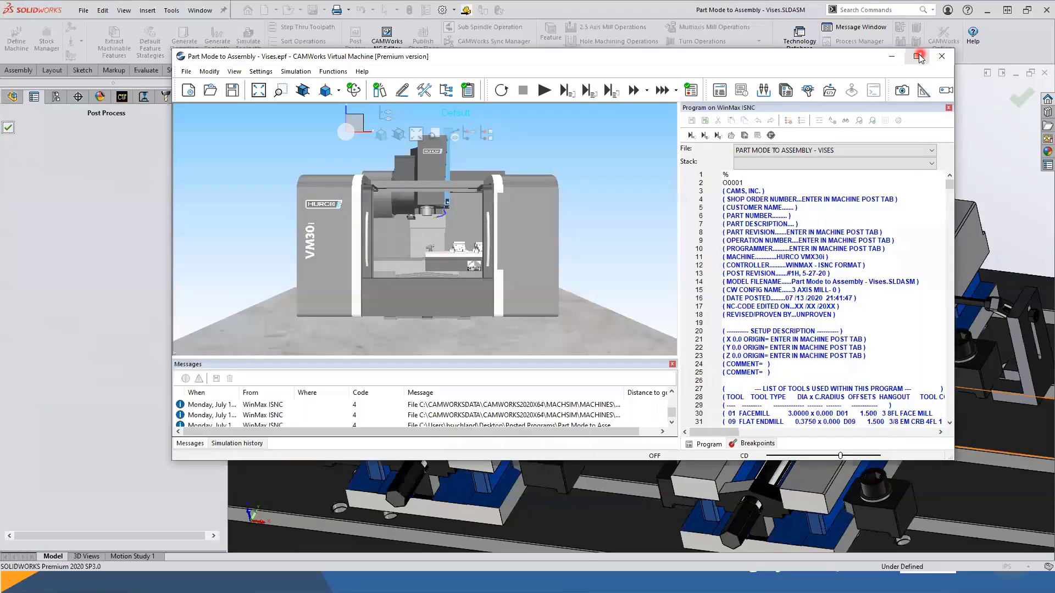
Maximize the virtual machine, zoom and orbit toward the vise table, and play the program.
{"action": "double_click", "coordinate": [915, 55]}
{"action": "left_click", "coordinate": [651, 361]}
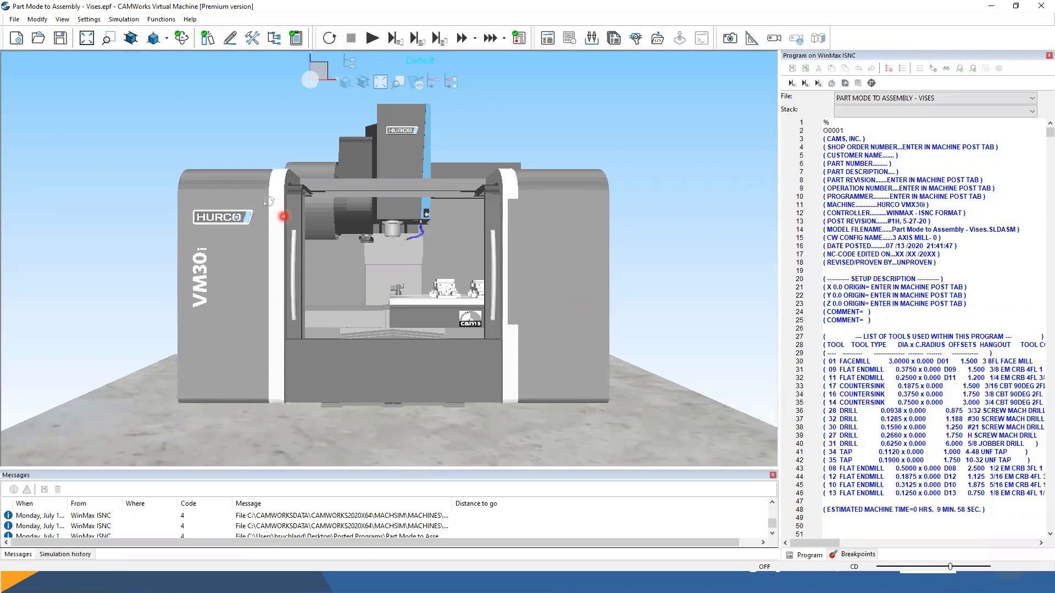
{"action": "scroll", "coordinate": [397, 280], "scroll_direction": "up", "scroll_amount": 2}
{"action": "mouse_move", "coordinate": [400, 286]}
{"action": "middle_mouse_down"}
{"action": "mouse_move", "coordinate": [416, 296]}
{"action": "mouse_move", "coordinate": [365, 297]}
{"action": "mouse_move", "coordinate": [417, 294]}
{"action": "middle_mouse_up"}
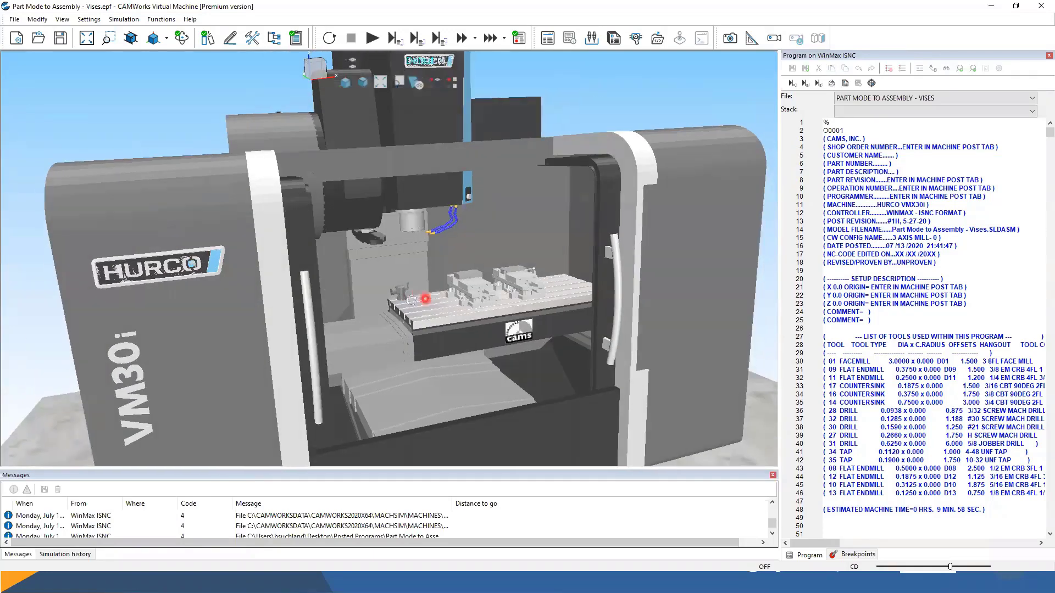
{"action": "scroll", "coordinate": [530, 272], "scroll_direction": "up", "scroll_amount": 3}
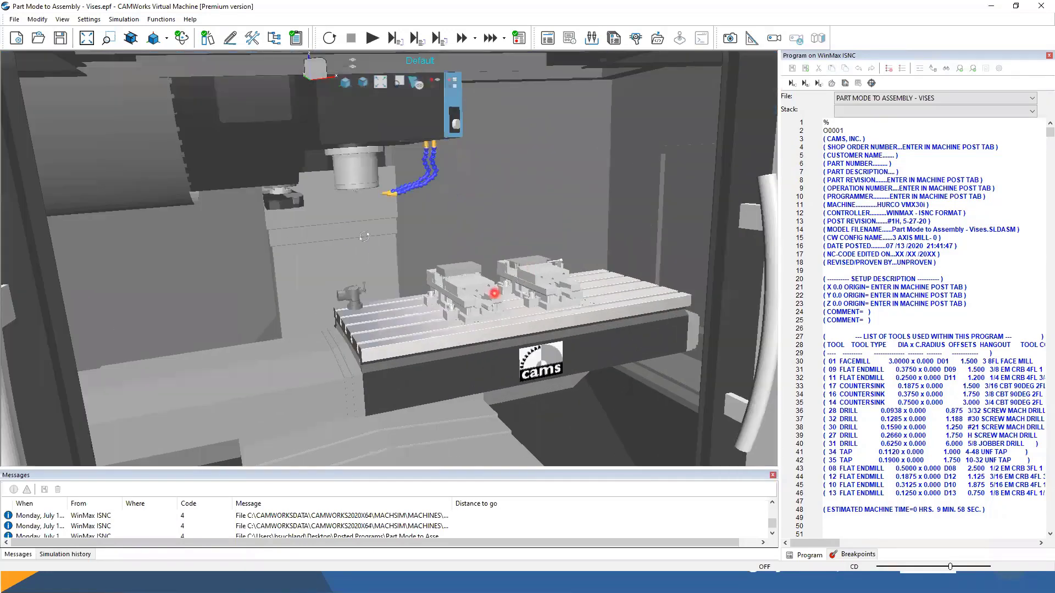
{"action": "left_click", "coordinate": [373, 40]}
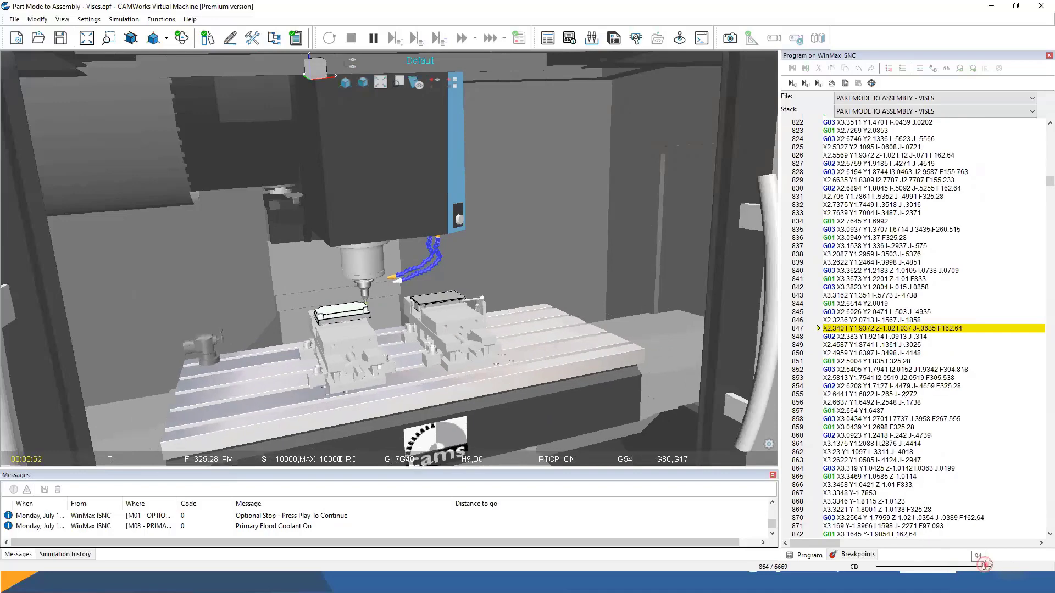
Run the simulation at maximum speed to an error-free finish, then orbit toward the table.
{"action": "left_click_drag", "start_coordinate": [951, 567], "coordinate": [1015, 574]}
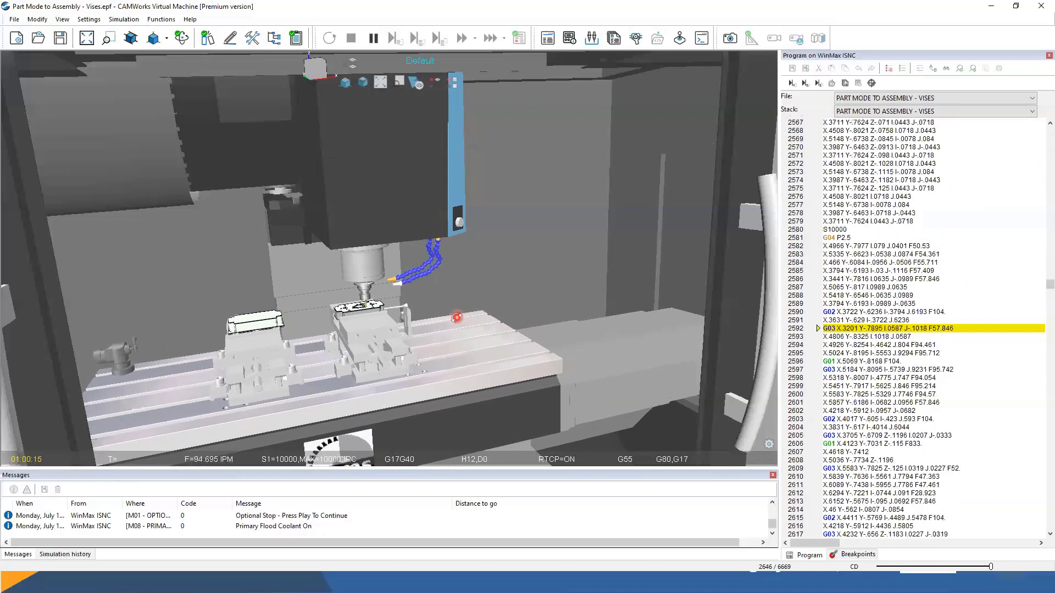
{"action": "scroll", "coordinate": [395, 307], "scroll_direction": "up", "scroll_amount": 5}
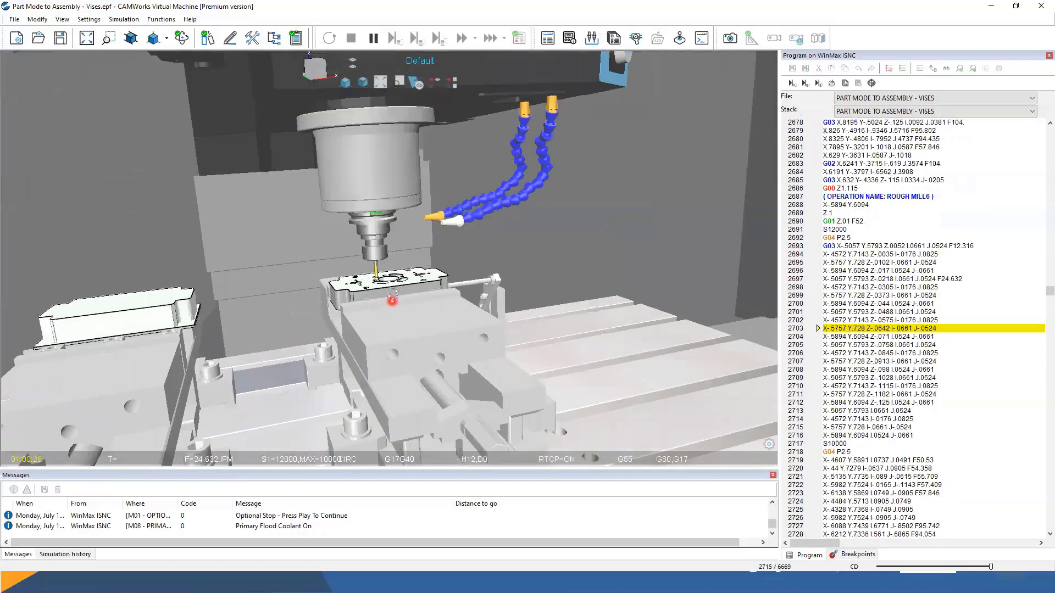
{"action": "scroll", "coordinate": [399, 297], "scroll_direction": "down", "scroll_amount": 3}
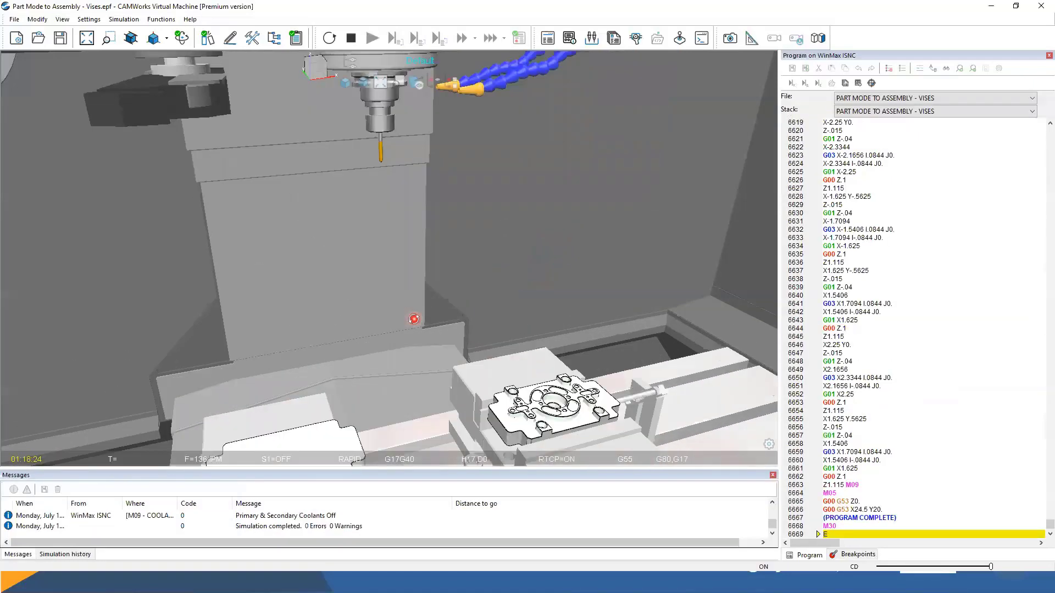
{"action": "left_click_drag", "start_coordinate": [455, 414], "coordinate": [433, 386]}
{"action": "left_click_drag", "start_coordinate": [445, 301], "coordinate": [372, 295]}
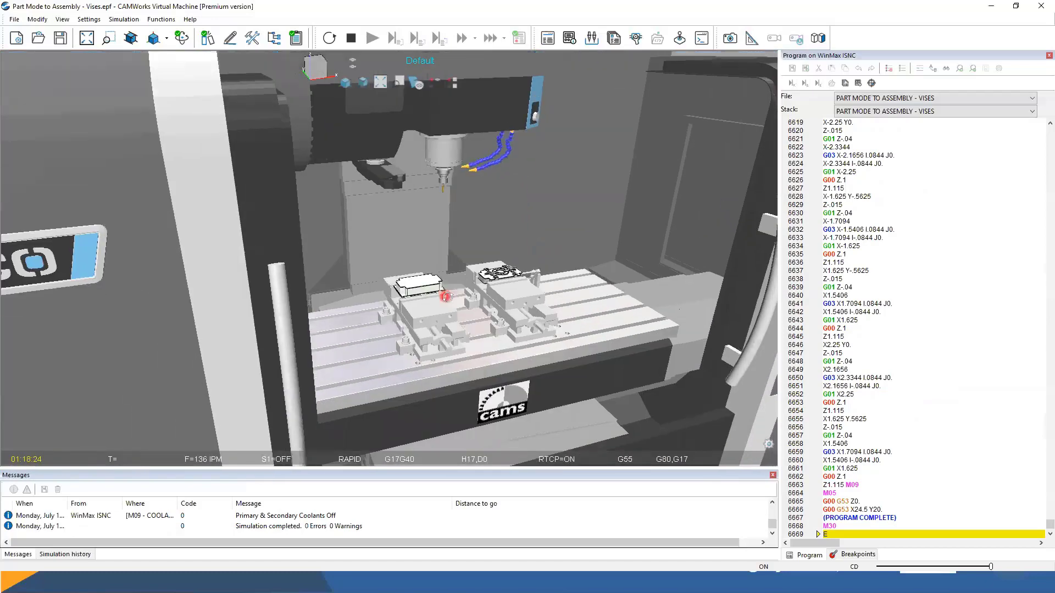
Switch to the PowerPoint slide 'Part Programming Data to Assembly Mode'.
{"action": "key", "text": "alt+Tab"}
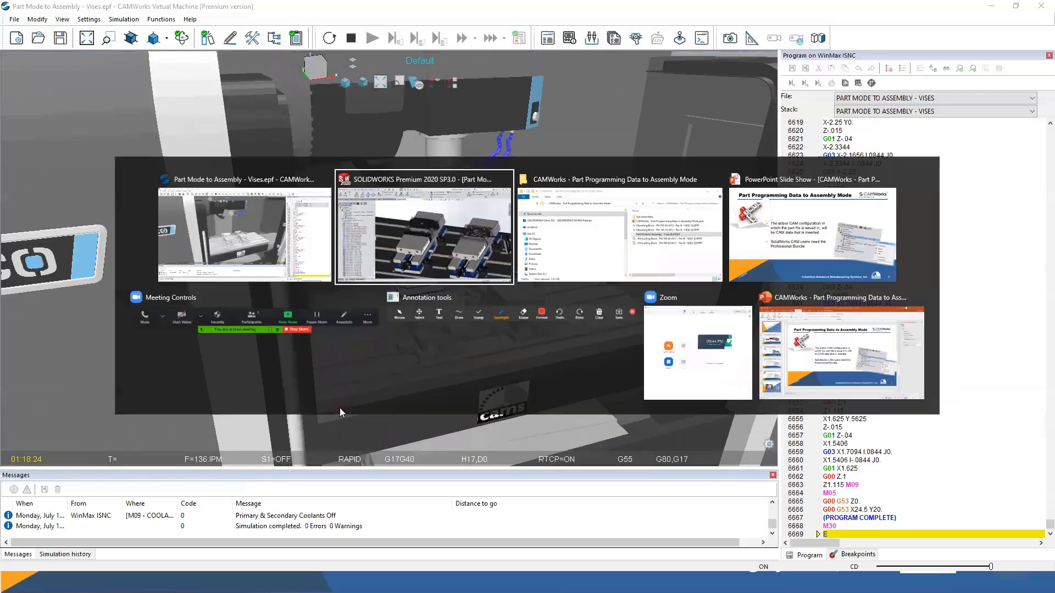
{"action": "key", "text": "Tab"}
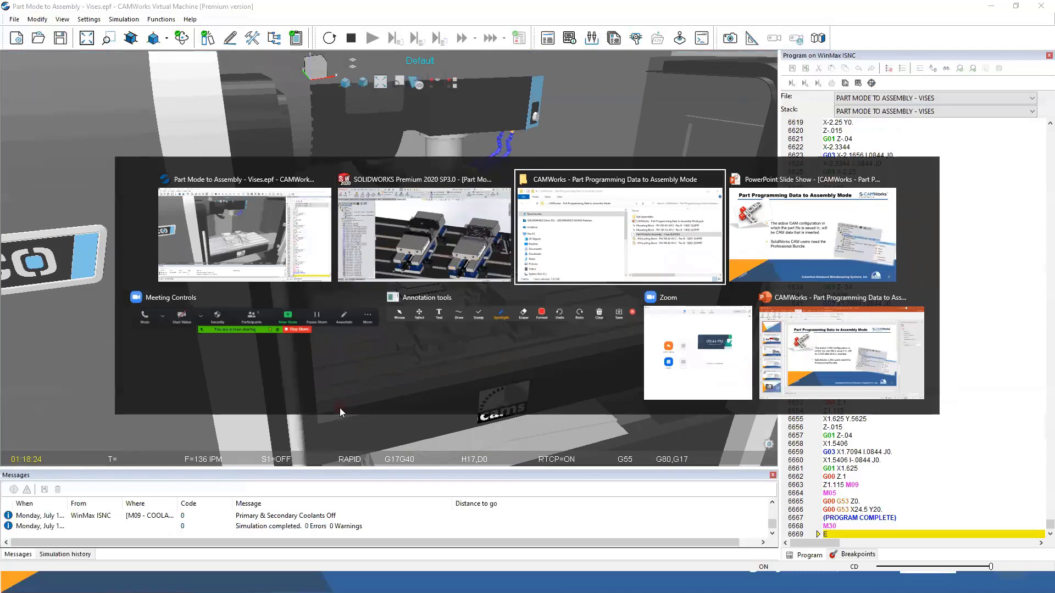
{"action": "key", "text": "Tab"}
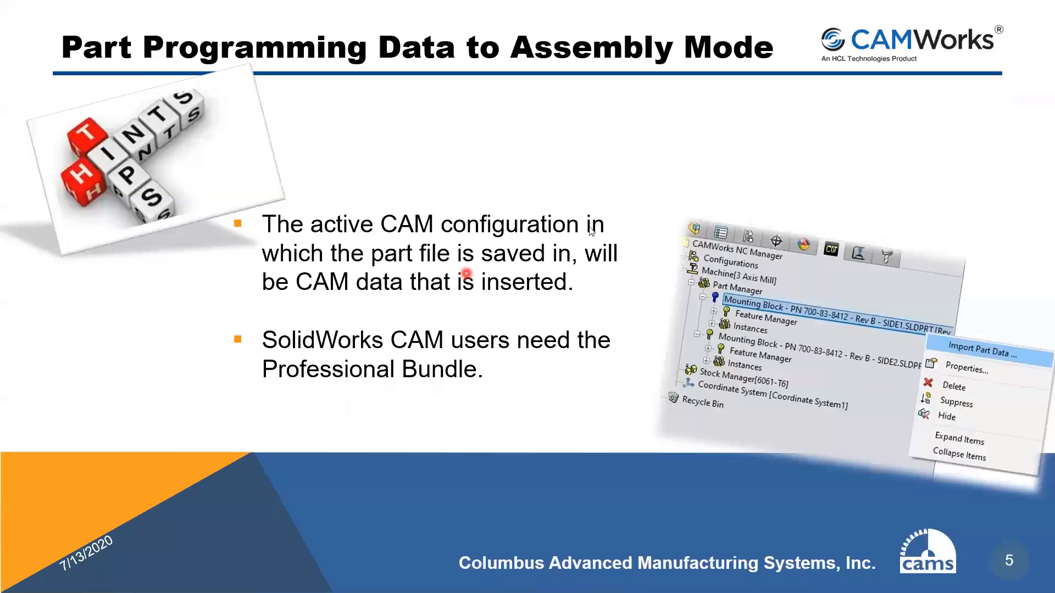